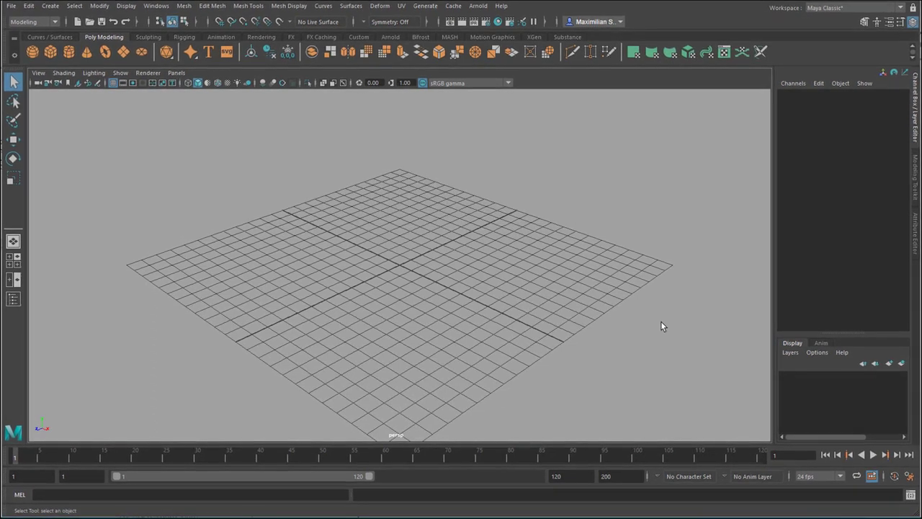
# Glance through the Help menu, then open the menu-set dropdown to switch to FX
pyautogui.click(500, 6)
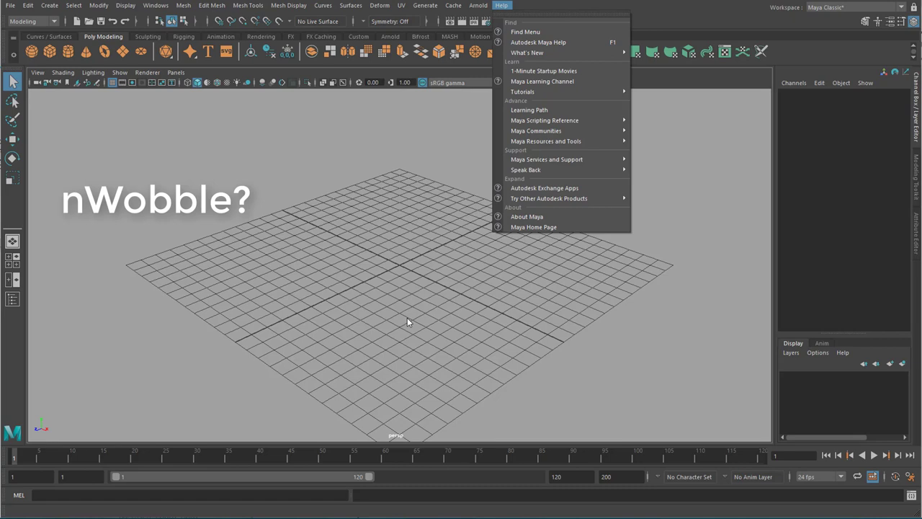
pyautogui.click(414, 341)
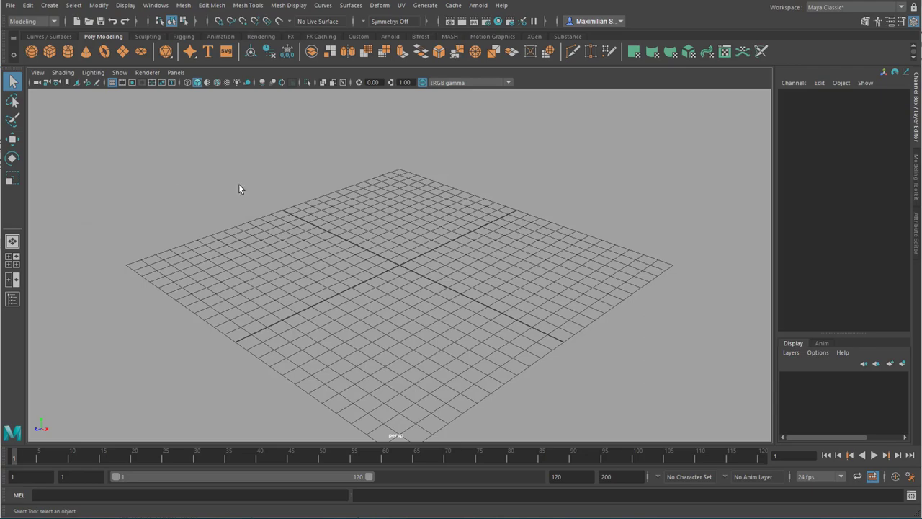
pyautogui.click(53, 21)
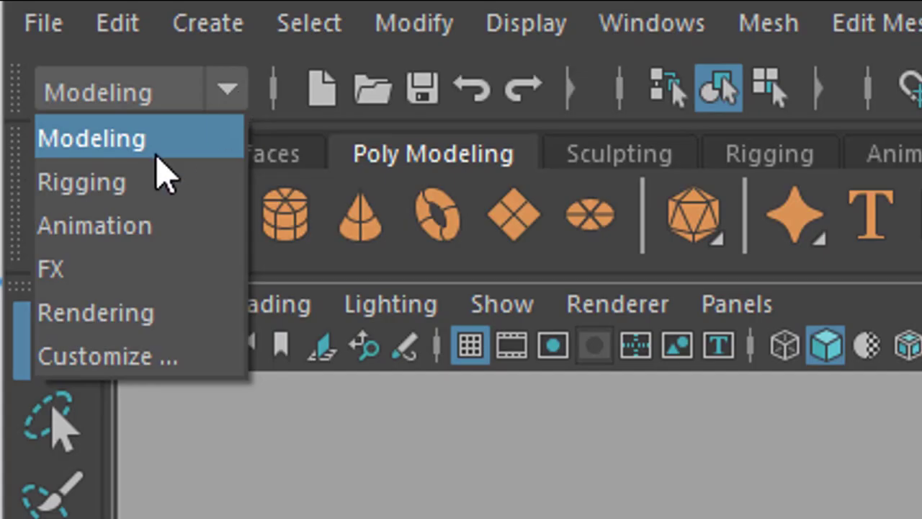
pyautogui.click(127, 276)
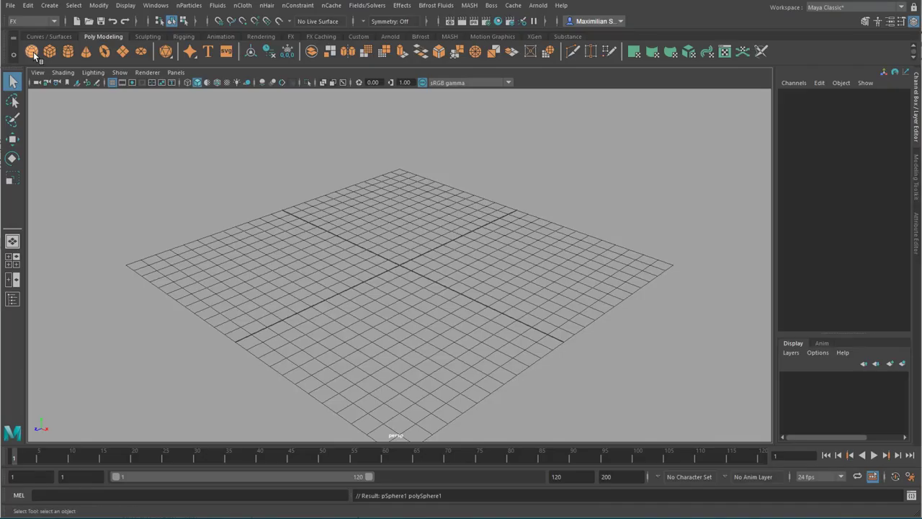
# Replace the undone polygon sphere with a framed Super Ellipse super shape and show its attributes
pyautogui.click(33, 52)
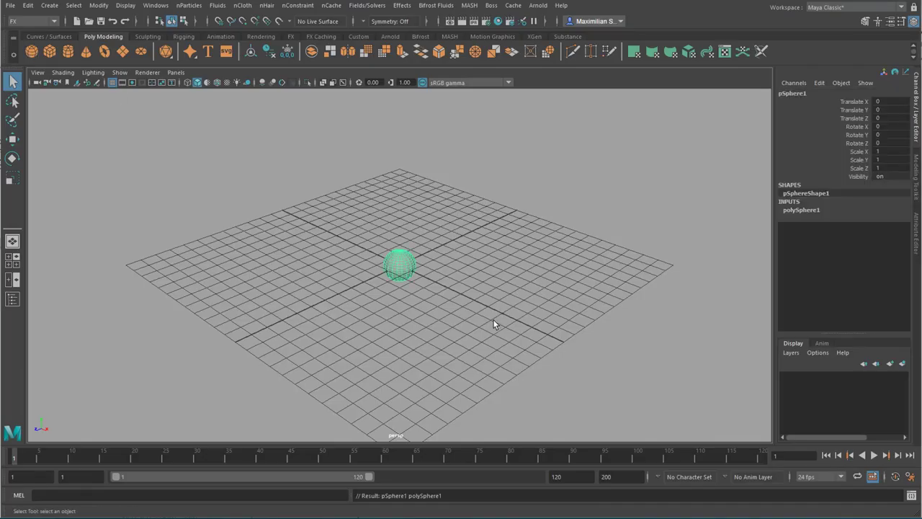
pyautogui.hotkey('ctrl', 'z')
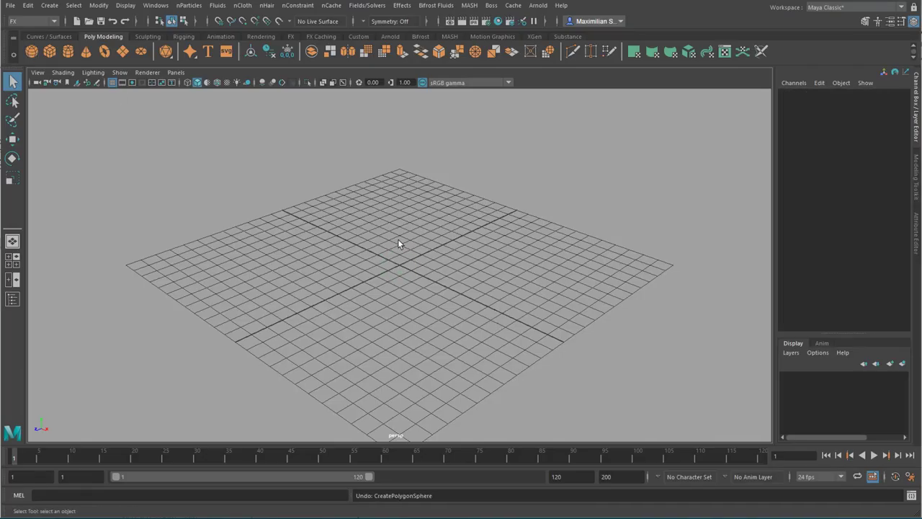
pyautogui.rightClick(194, 56)
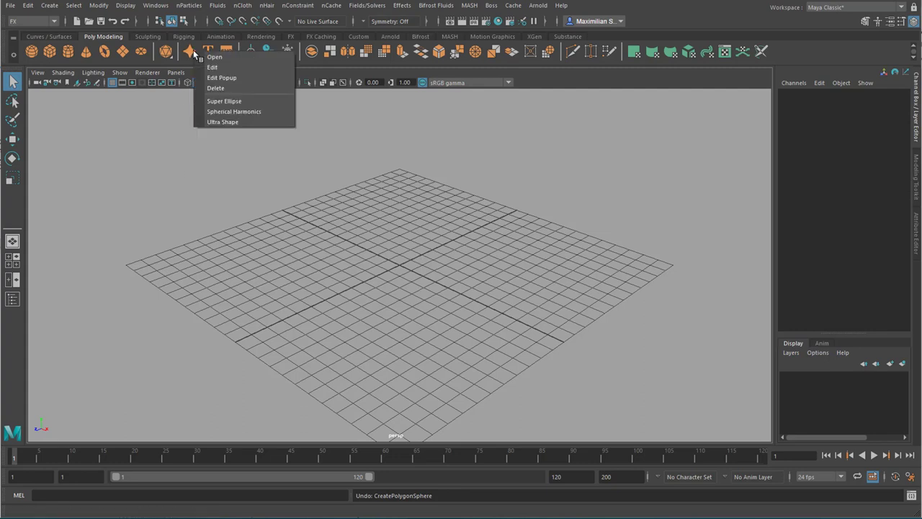
pyautogui.click(216, 101)
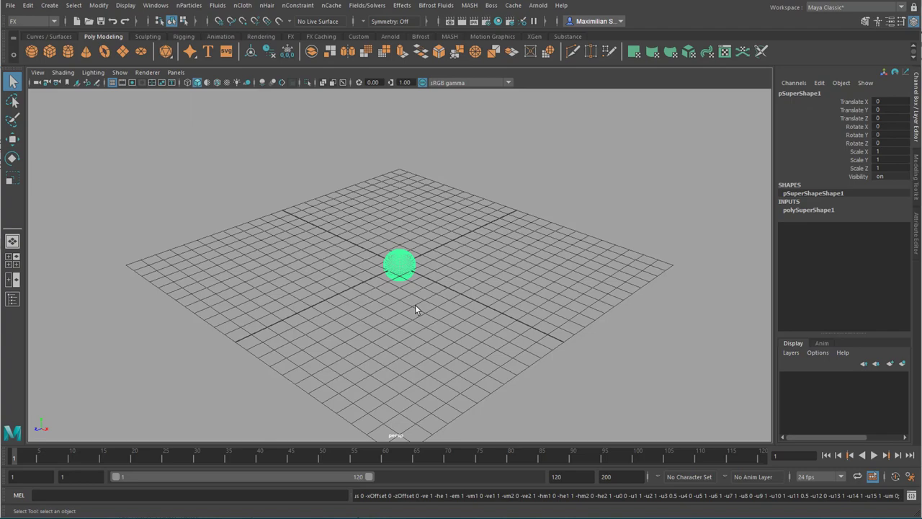
pyautogui.press('f')
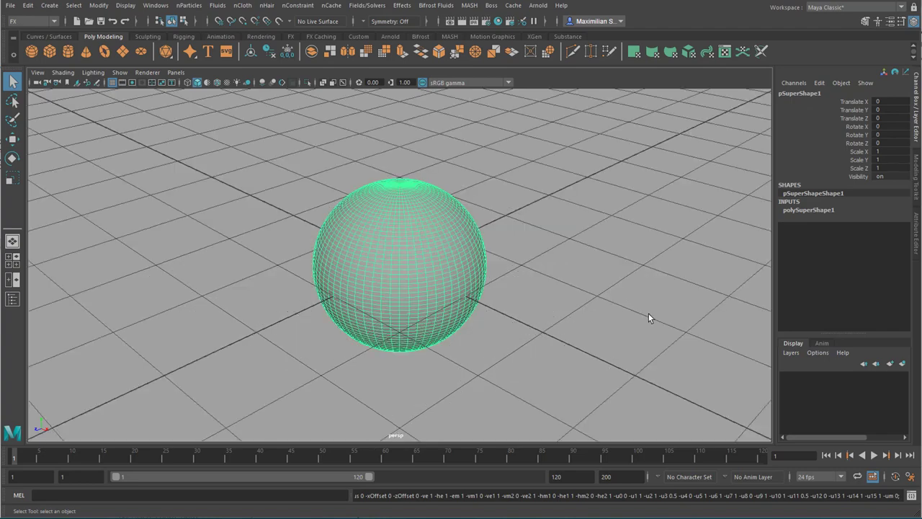
pyautogui.hotkey('ctrl', 'a')
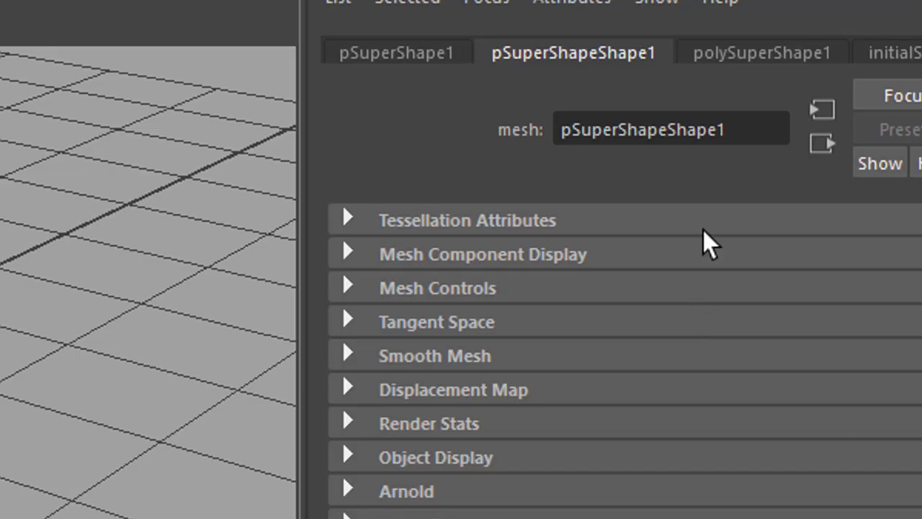
# Randomize polySuperShape1 five times until a faceted diamond appears, then orbit to inspect it
pyautogui.click(763, 54)
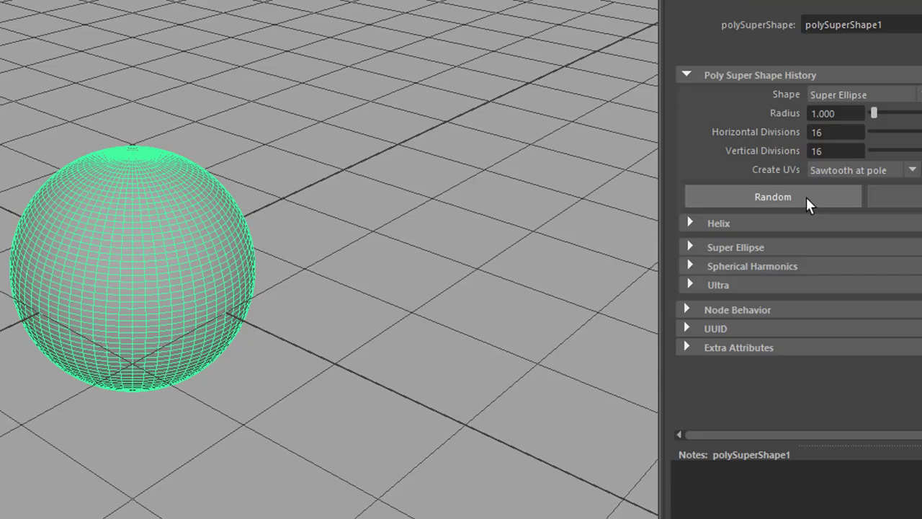
pyautogui.click(806, 197)
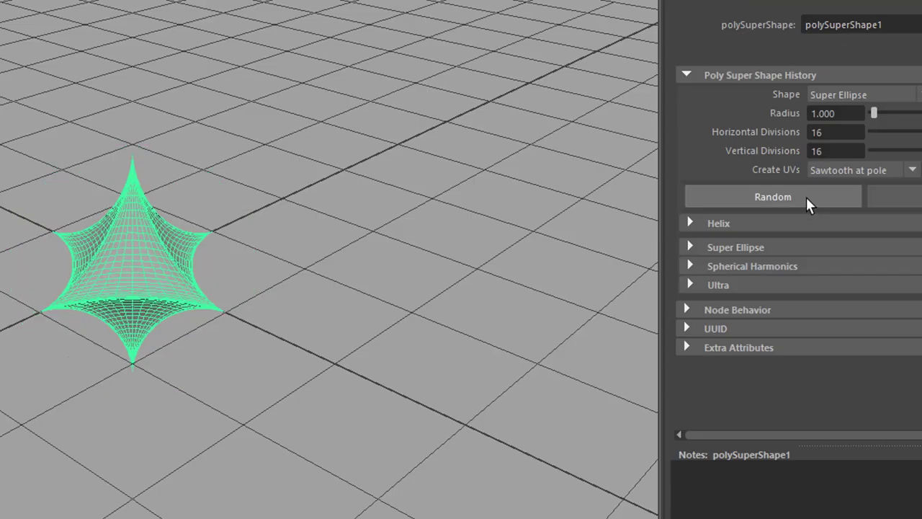
pyautogui.click(806, 196)
pyautogui.click(806, 197)
pyautogui.click(806, 196)
pyautogui.click(806, 197)
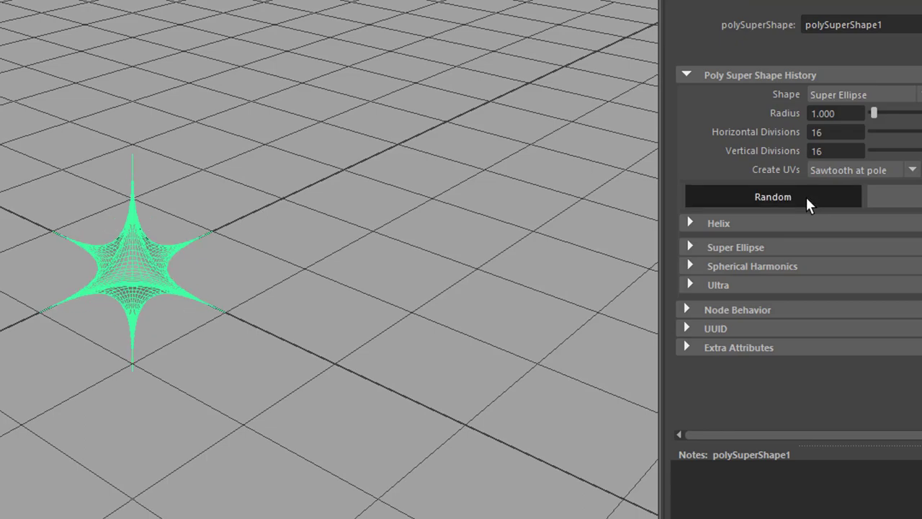
pyautogui.keyDown('alt'); pyautogui.moveTo(193, 317); pyautogui.dragTo(324, 330); pyautogui.keyUp('alt')
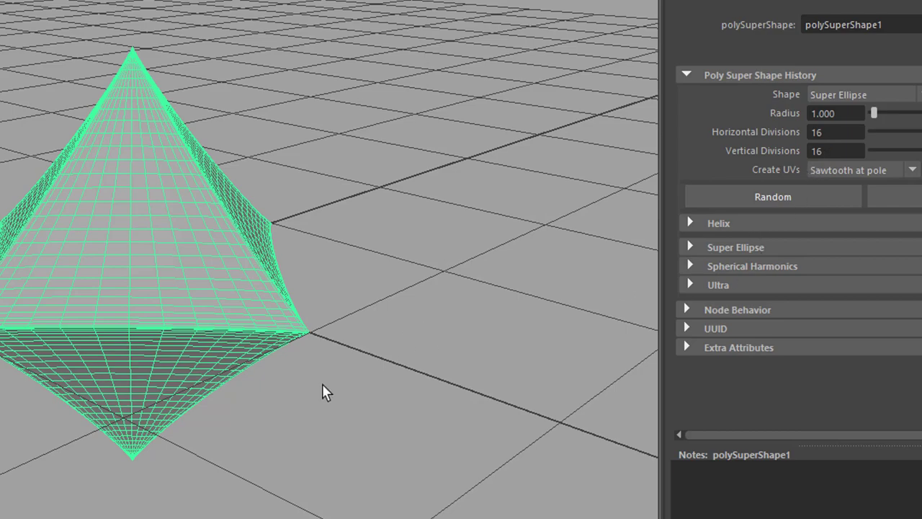
pyautogui.keyDown('alt'); pyautogui.moveTo(322, 383); pyautogui.dragTo(270, 360); pyautogui.keyUp('alt')
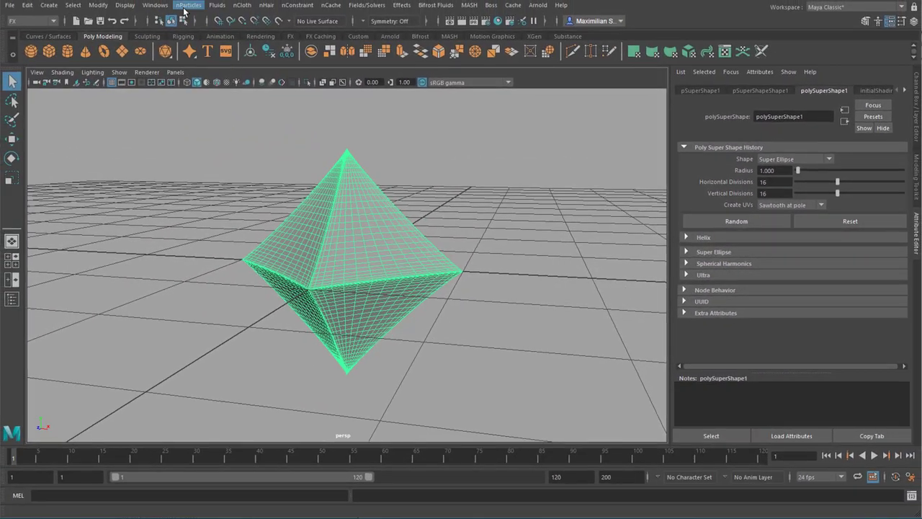
# Convert the diamond into nCloth, dolly out, and bring up Assign New Material
pyautogui.click(237, 6)
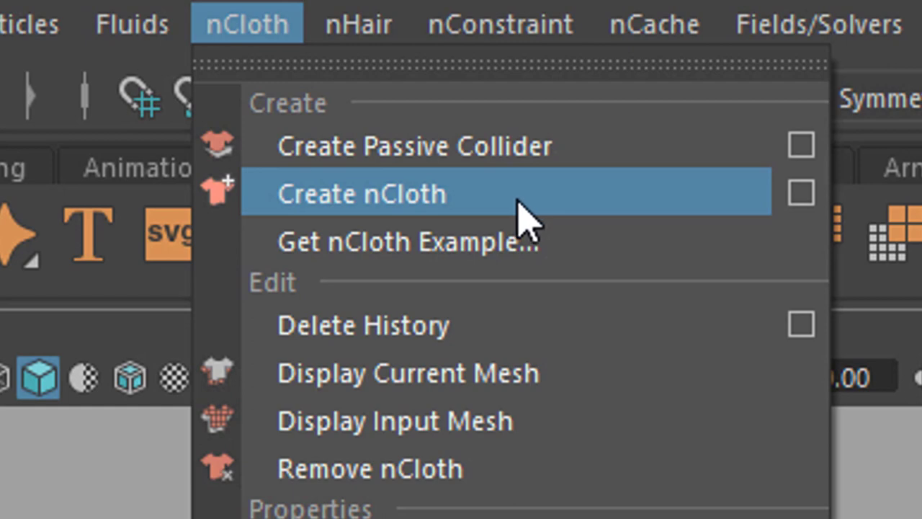
pyautogui.click(521, 209)
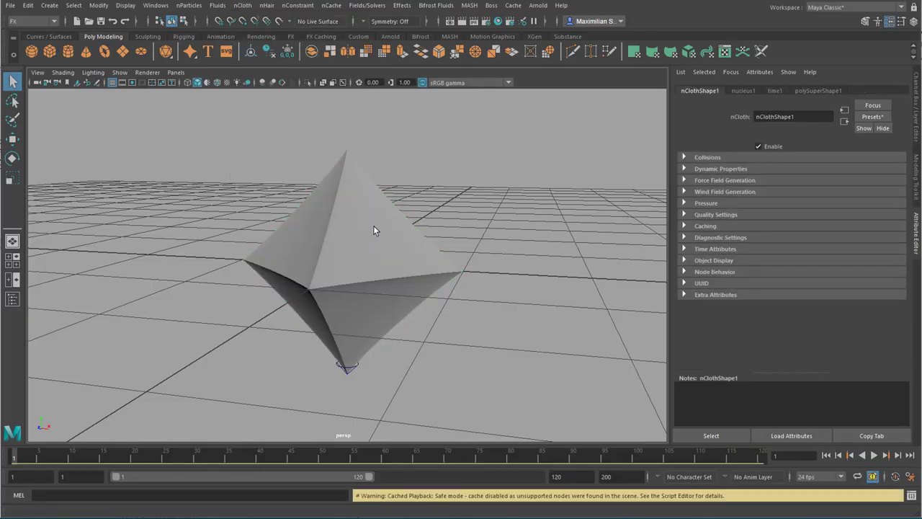
pyautogui.keyDown('alt'); pyautogui.moveTo(481, 325); pyautogui.dragTo(362, 346, button='right'); pyautogui.keyUp('alt')
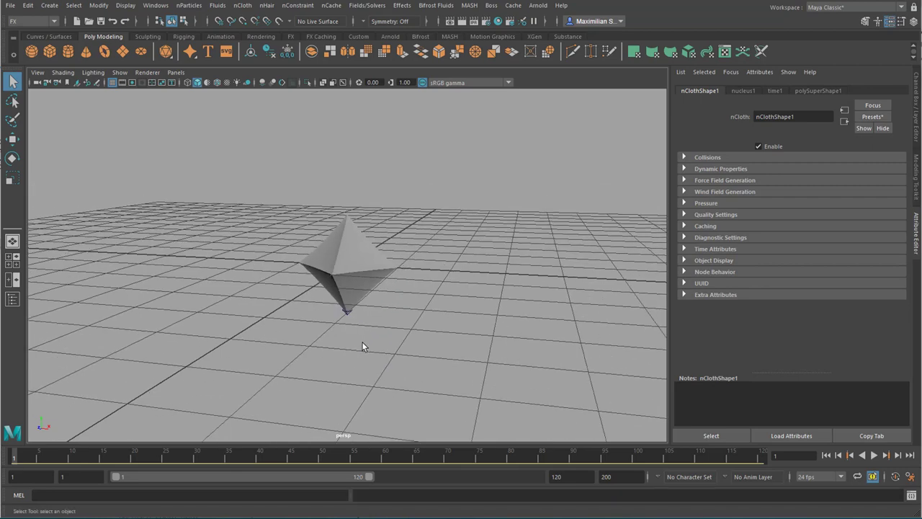
pyautogui.moveTo(351, 261); pyautogui.dragTo(375, 478, button='right')
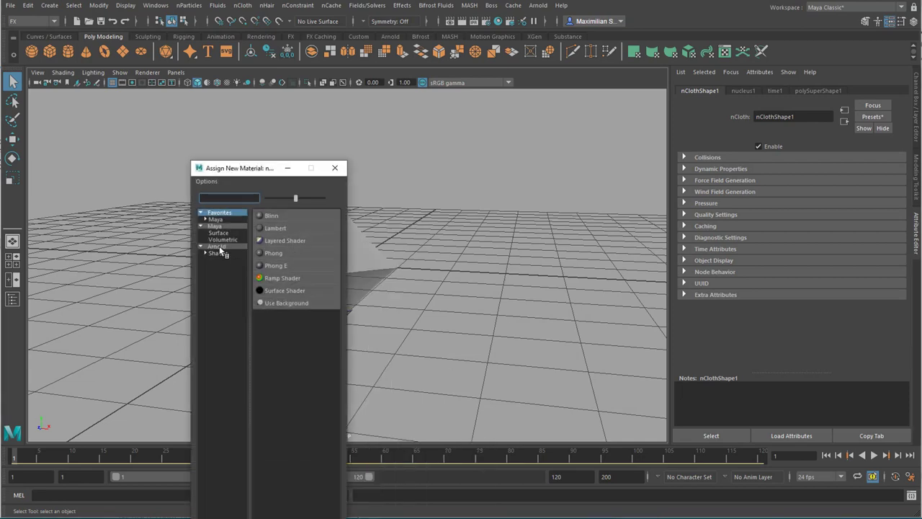
# Assign an Arnold material with a Grid texture, swapping colours to black lines on white filler
pyautogui.click(266, 267)
pyautogui.click(888, 228)
pyautogui.click(288, 291)
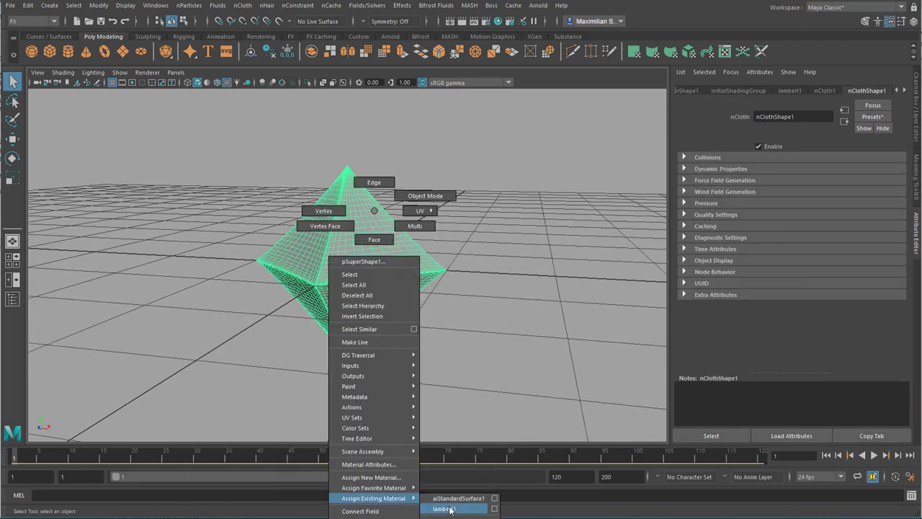
pyautogui.moveTo(353, 216); pyautogui.dragTo(791, 104, button='right')
pyautogui.click(885, 88)
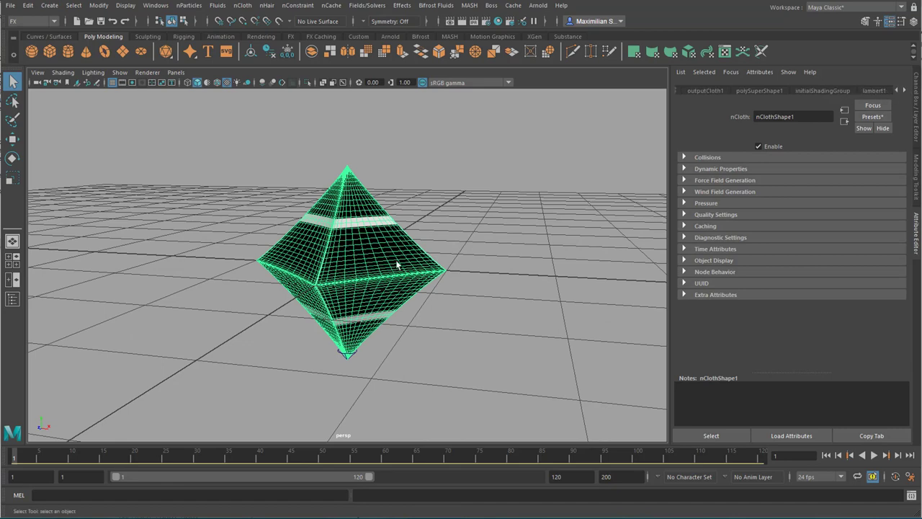
pyautogui.click(889, 216)
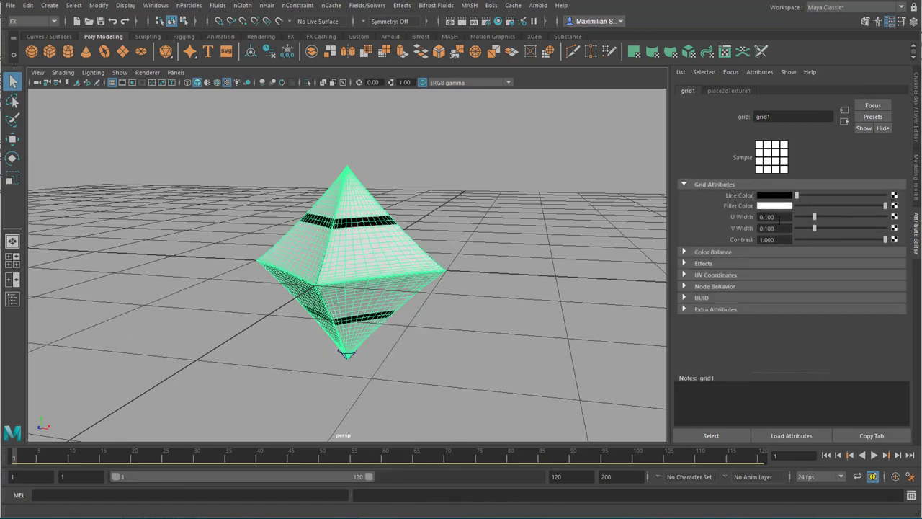
pyautogui.click(729, 91)
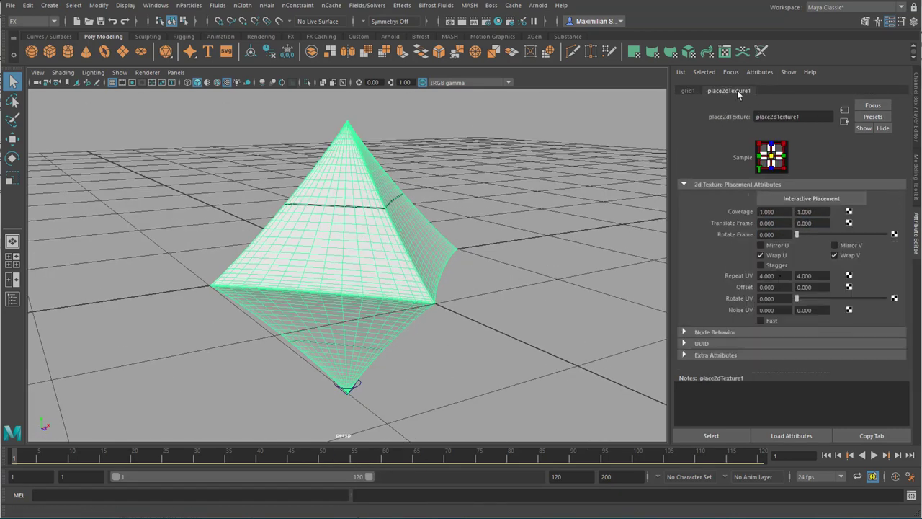
pyautogui.click(494, 280)
pyautogui.keyDown('alt'); pyautogui.moveTo(494, 280); pyautogui.dragTo(391, 281); pyautogui.keyUp('alt')
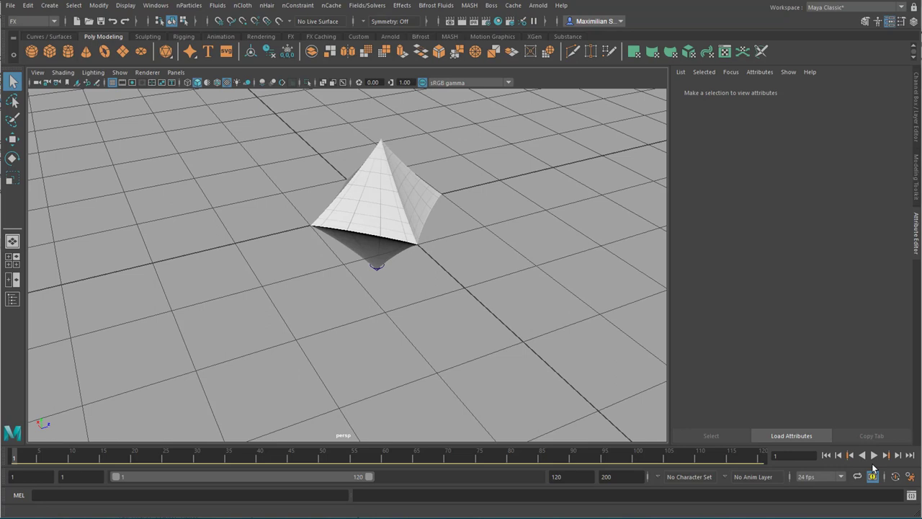
# Play and stop the cloth simulation, rewind to frame 1, and show the Outliner
pyautogui.click(874, 455)
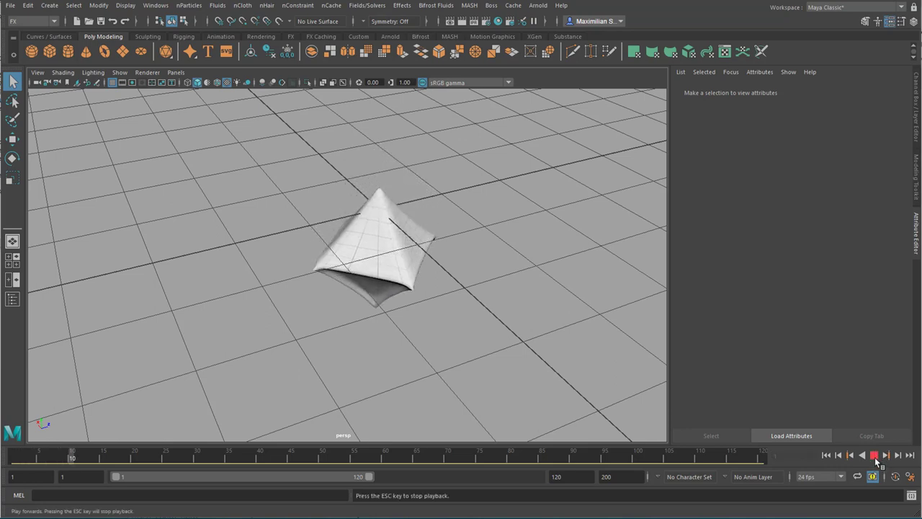
pyautogui.click(874, 456)
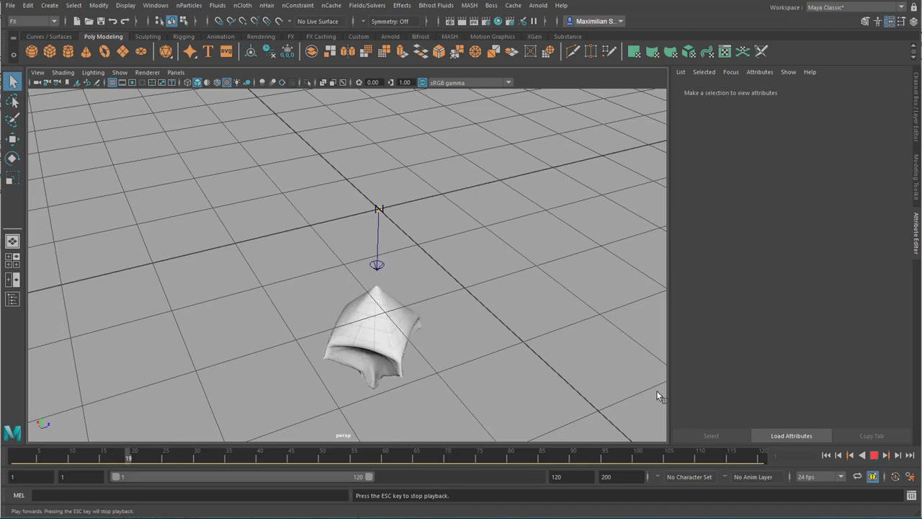
pyautogui.keyDown('alt'); pyautogui.moveTo(508, 369); pyautogui.dragTo(507, 298); pyautogui.keyUp('alt')
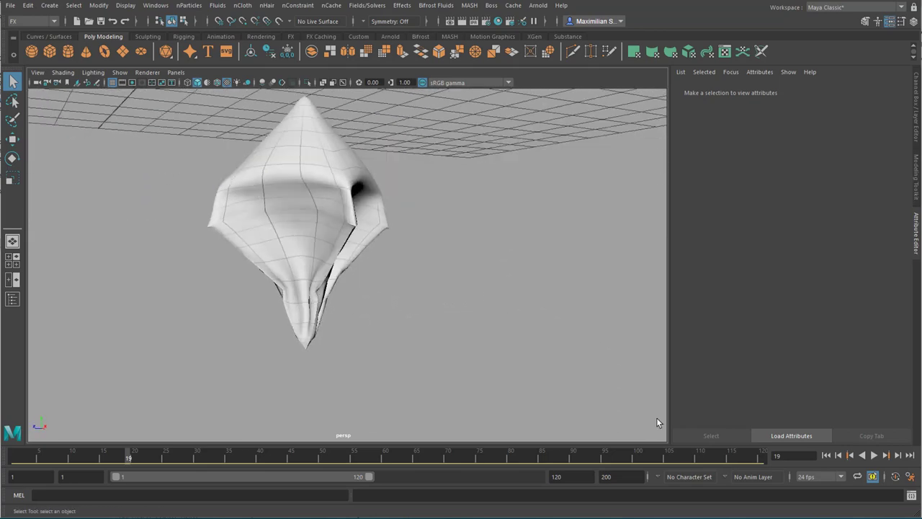
pyautogui.click(827, 458)
pyautogui.keyDown('alt'); pyautogui.moveTo(385, 270); pyautogui.dragTo(325, 306); pyautogui.keyUp('alt')
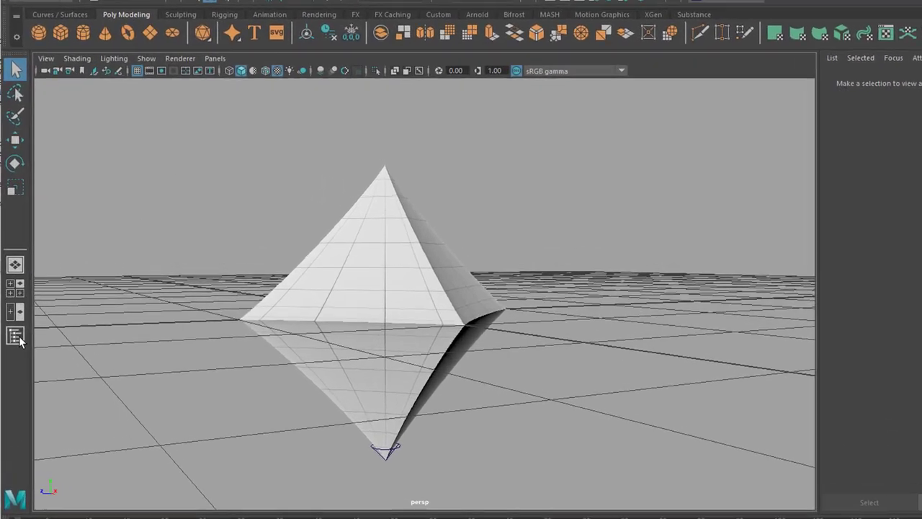
pyautogui.click(12, 298)
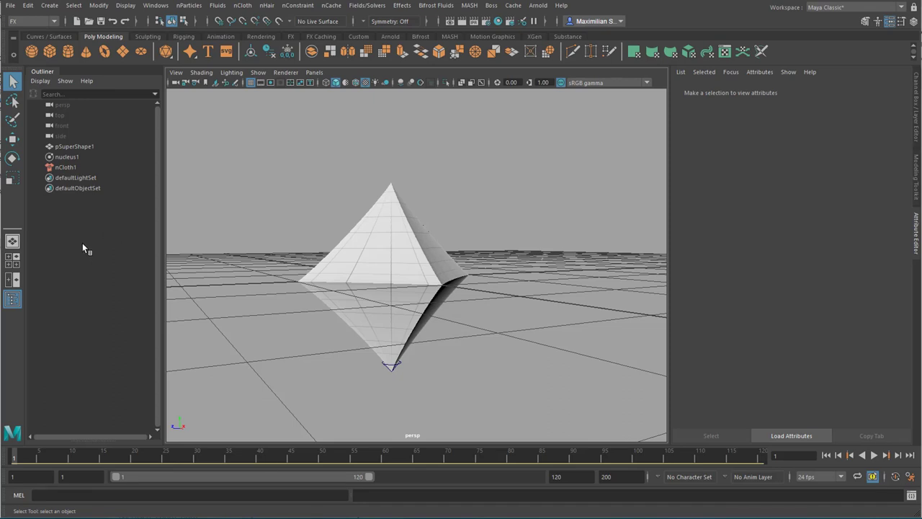
# Select pSuperShape1 to load nClothShape1's attributes, then open the nParticles menu
pyautogui.click(413, 260)
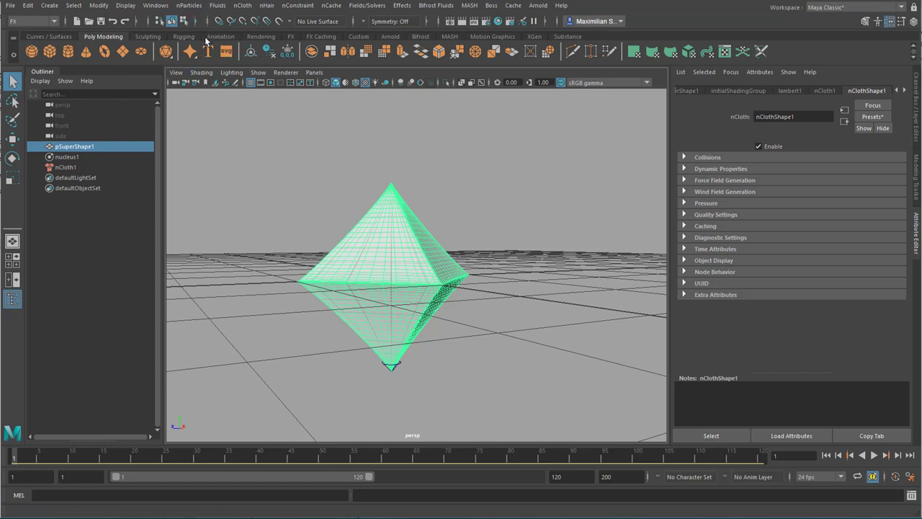
pyautogui.click(190, 6)
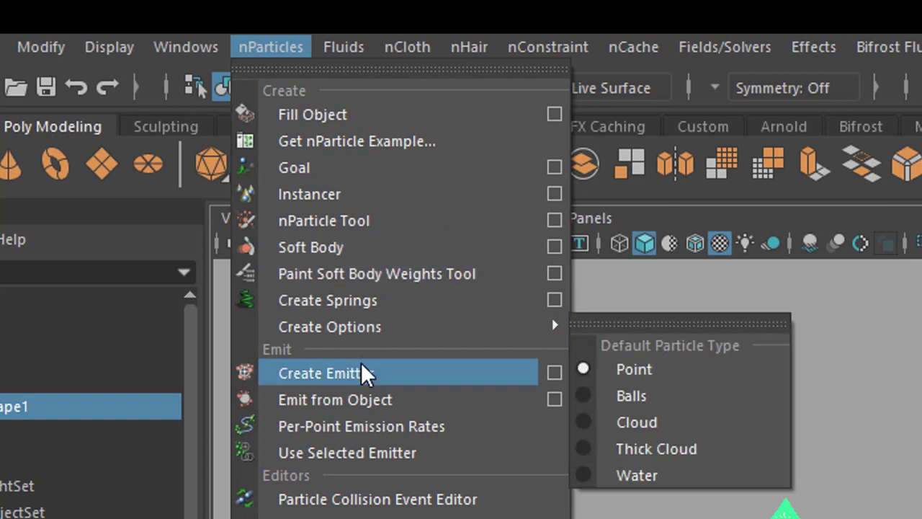
# Emit nParticles from pSuperShape1, creating omni emitter1 at 100 particles/sec
pyautogui.click(419, 402)
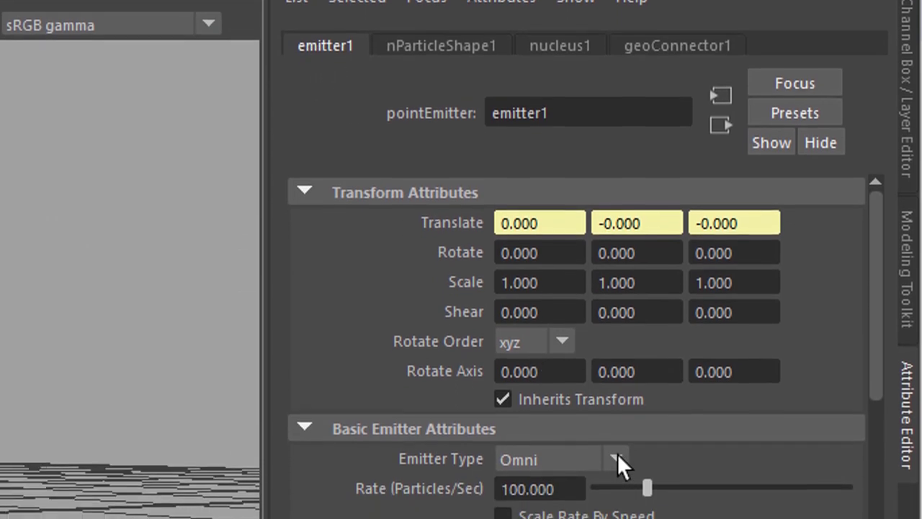
# Set emitter1's type to Volume, then play and stop the simulation to watch the cloth deform
pyautogui.click(617, 490)
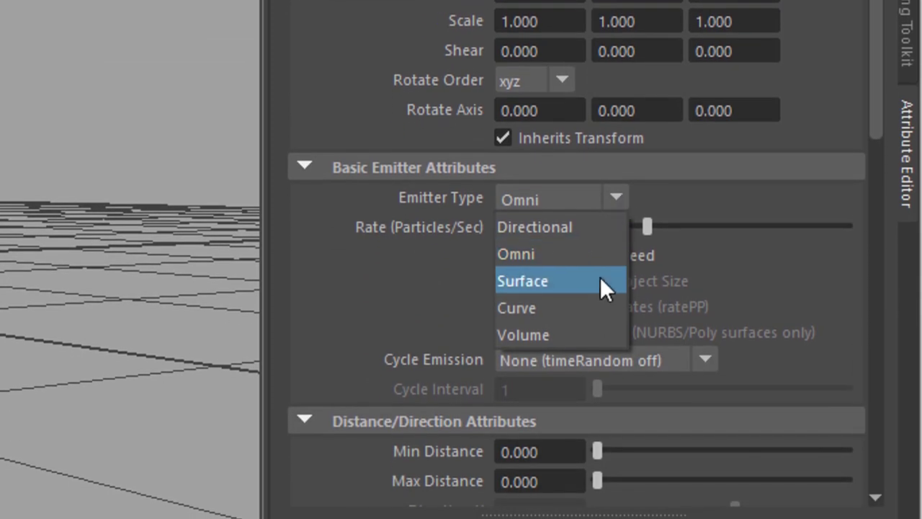
pyautogui.click(552, 336)
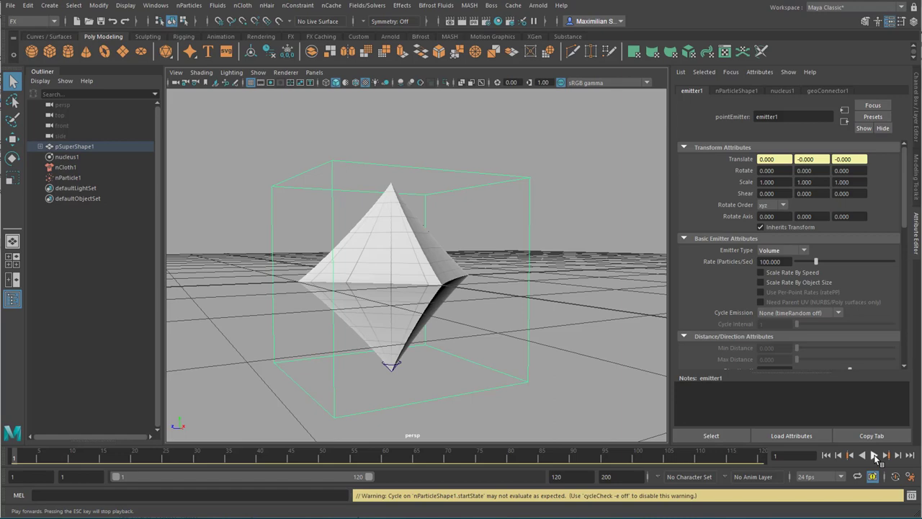
pyautogui.click(873, 456)
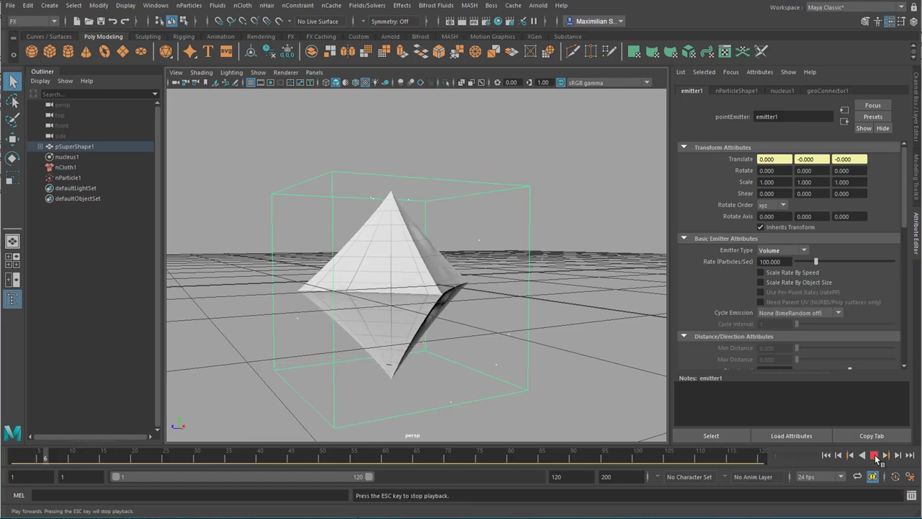
pyautogui.press('Escape')
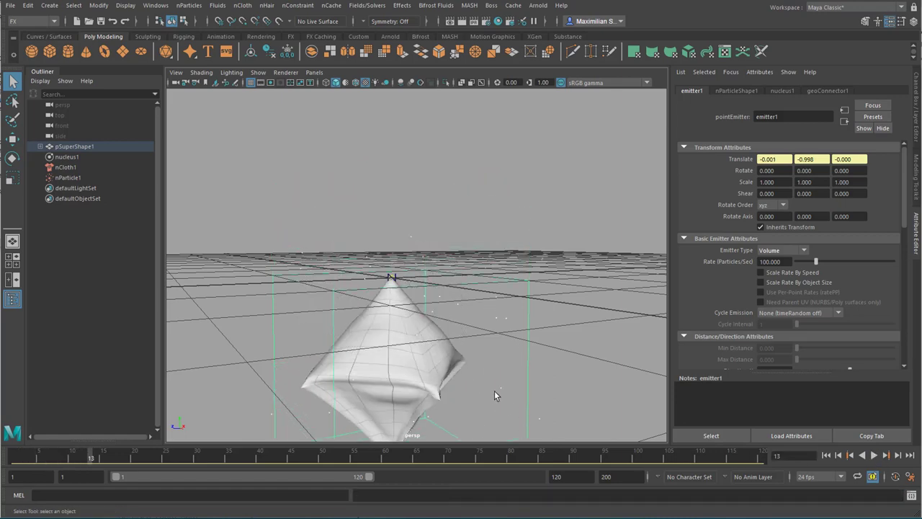
pyautogui.keyDown('alt'); pyautogui.moveTo(516, 352); pyautogui.dragTo(535, 252, button='middle'); pyautogui.keyUp('alt')
pyautogui.keyDown('alt'); pyautogui.moveTo(535, 252); pyautogui.dragTo(465, 292); pyautogui.keyUp('alt')
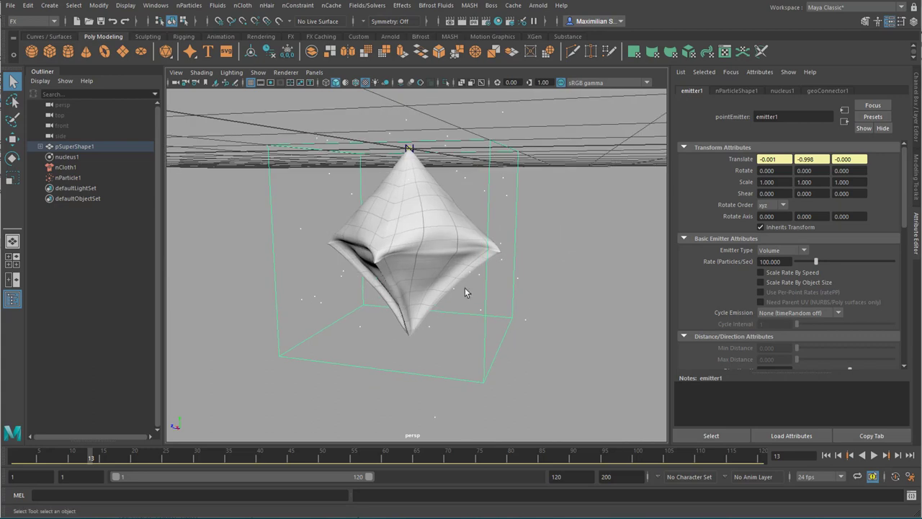
# Rewind to frame 1 and set nucleus1's Gravity to 0
pyautogui.click(826, 455)
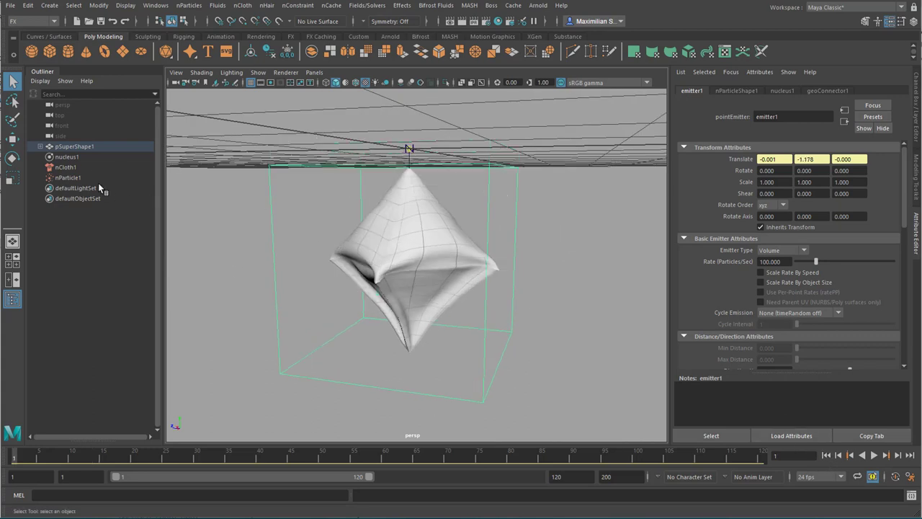
pyautogui.click(826, 455)
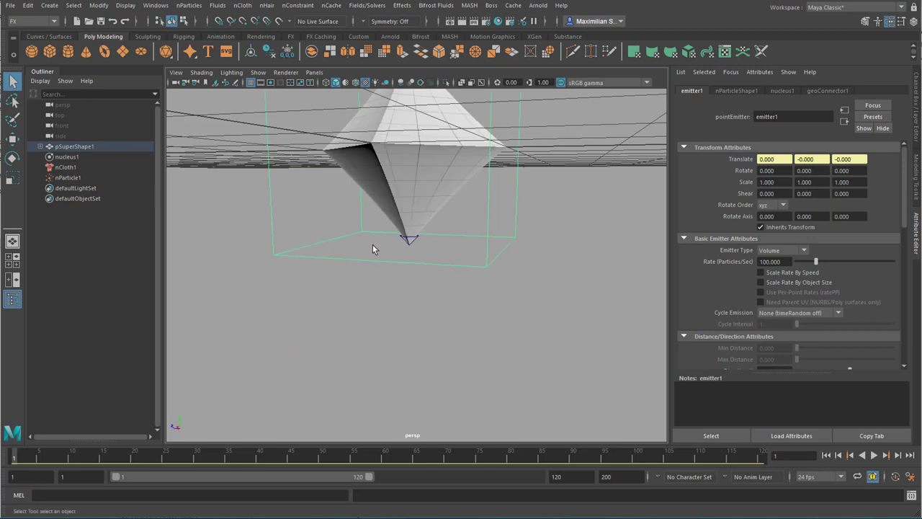
pyautogui.keyDown('alt'); pyautogui.moveTo(374, 247); pyautogui.dragTo(396, 295); pyautogui.keyUp('alt')
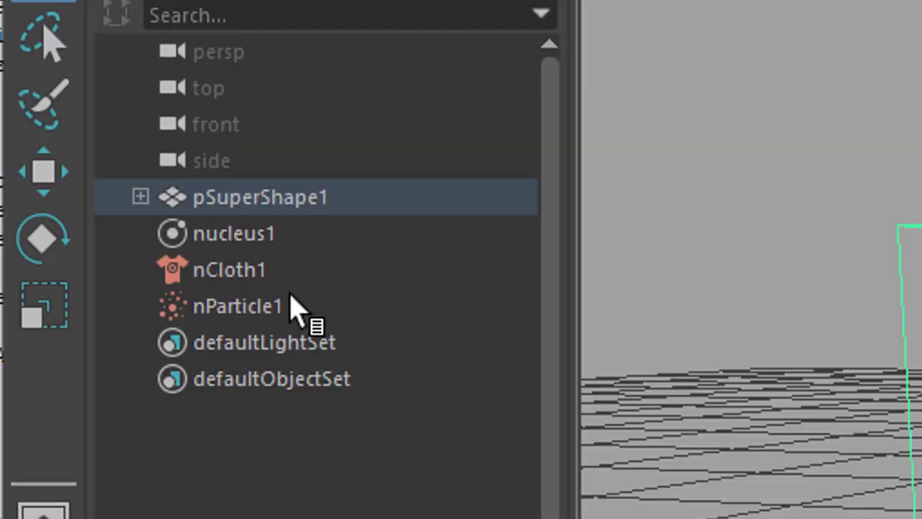
pyautogui.click(238, 234)
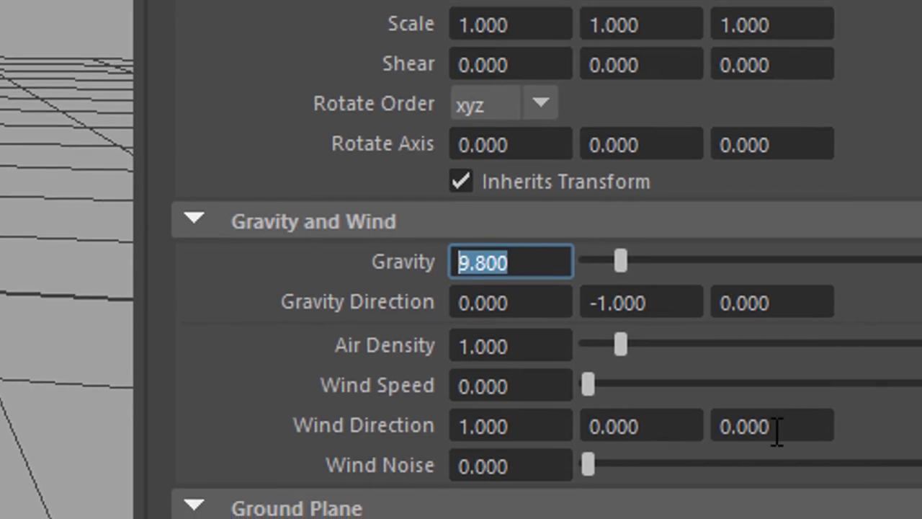
pyautogui.write('0')
pyautogui.press('Return')
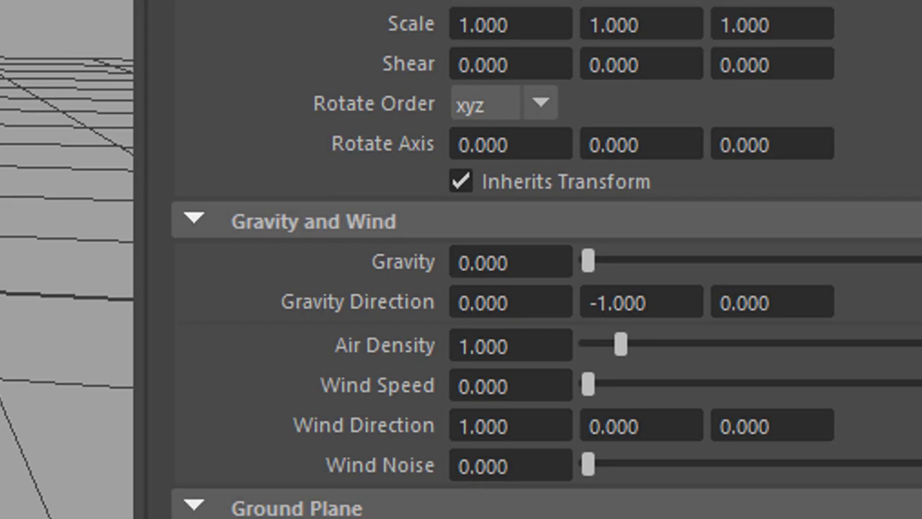
# Play the zero-gravity simulation and orbit around the inflating cloth diamond
pyautogui.click(874, 456)
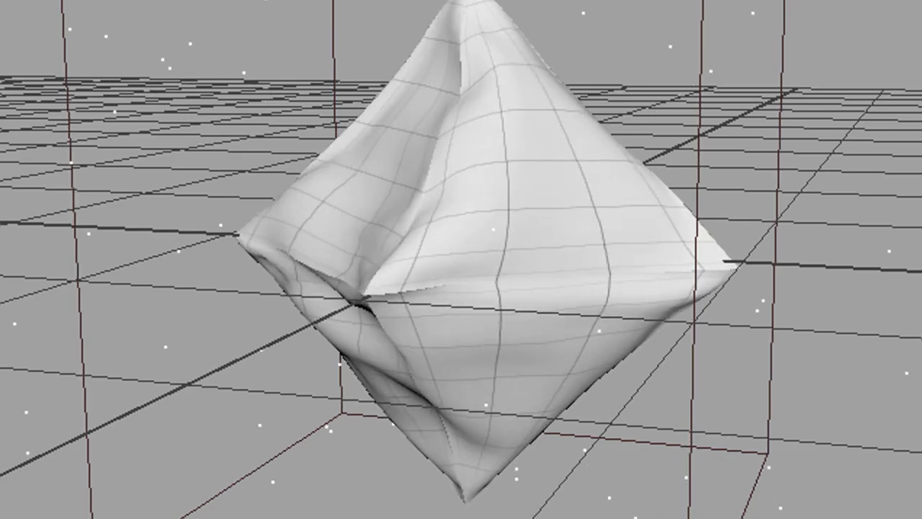
pyautogui.keyDown('alt'); pyautogui.moveTo(338, 398); pyautogui.dragTo(439, 398); pyautogui.keyUp('alt')
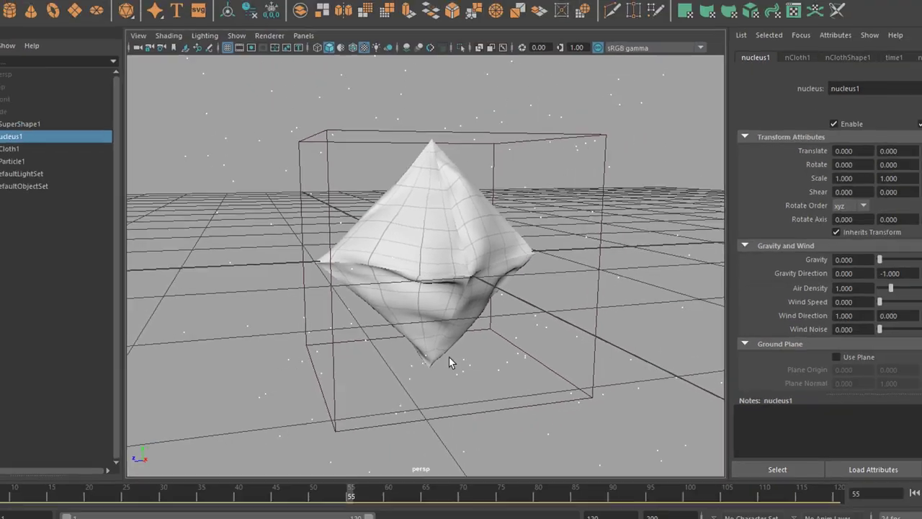
pyautogui.keyDown('alt'); pyautogui.moveTo(448, 356); pyautogui.dragTo(439, 289); pyautogui.keyUp('alt')
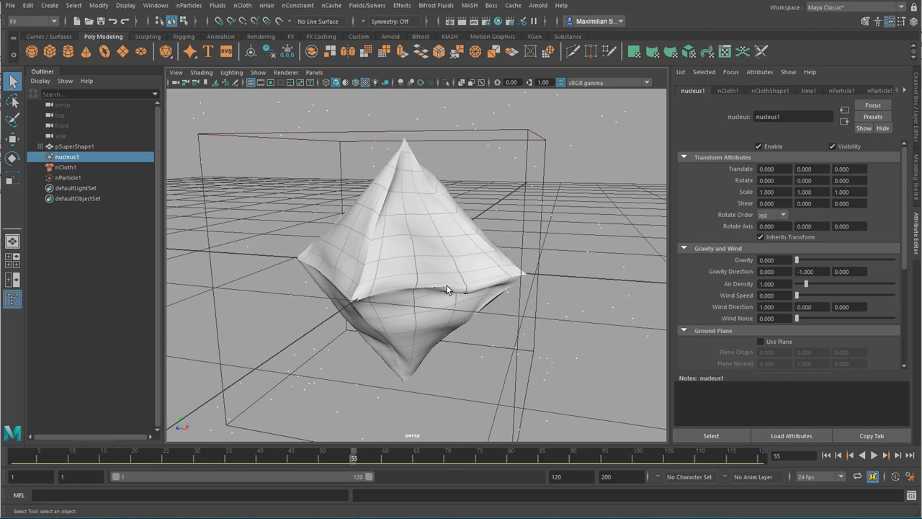
pyautogui.moveTo(429, 286)
pyautogui.keyDown('alt'); pyautogui.mouseDown()
pyautogui.moveTo(428, 266)
pyautogui.moveTo(426, 286)
pyautogui.mouseUp(); pyautogui.keyUp('alt')
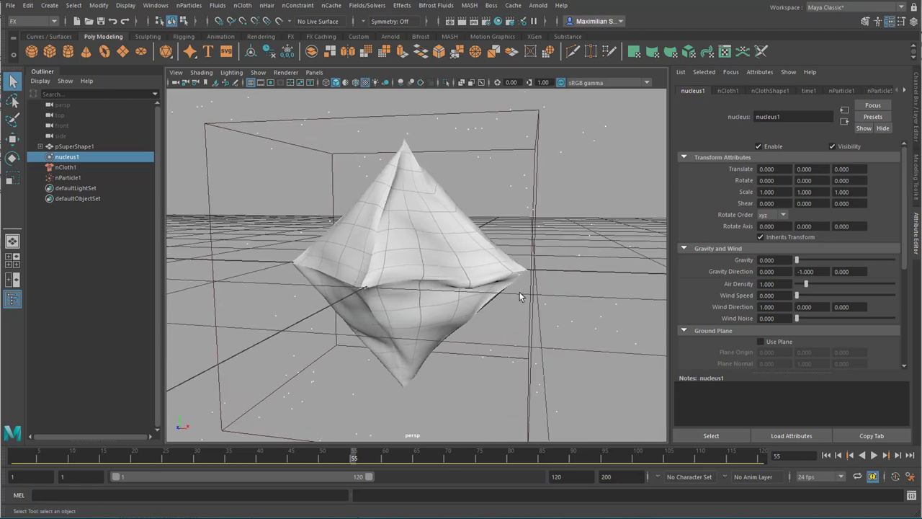
# Set emitter1's Rate to 120 particles per second, passing through a trial value of 10
pyautogui.click(68, 177)
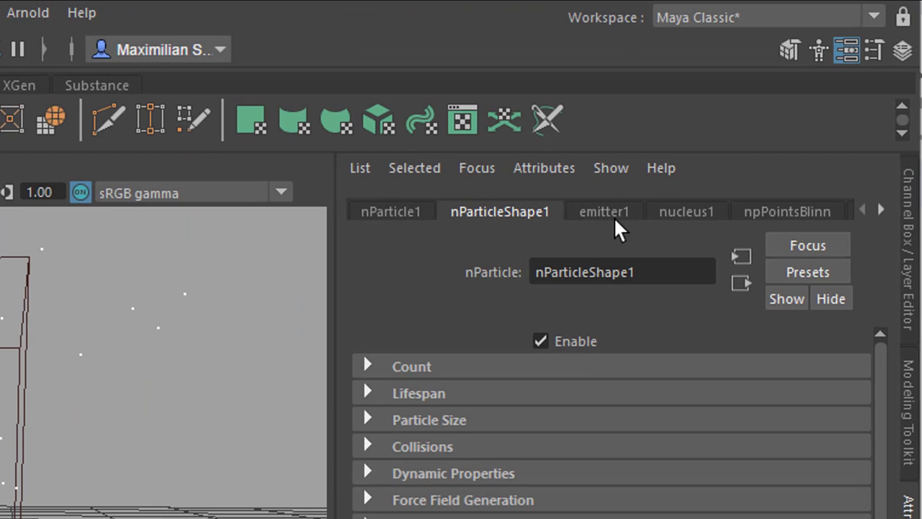
pyautogui.click(576, 232)
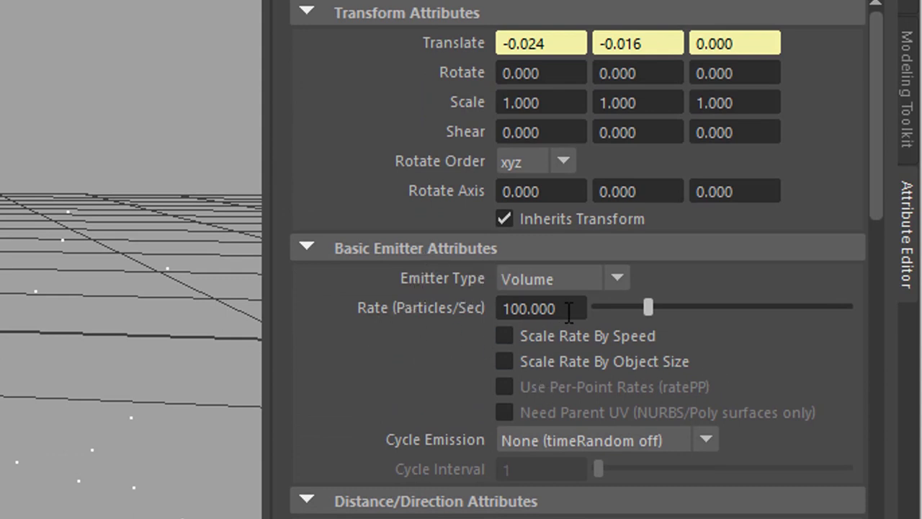
pyautogui.click(529, 308)
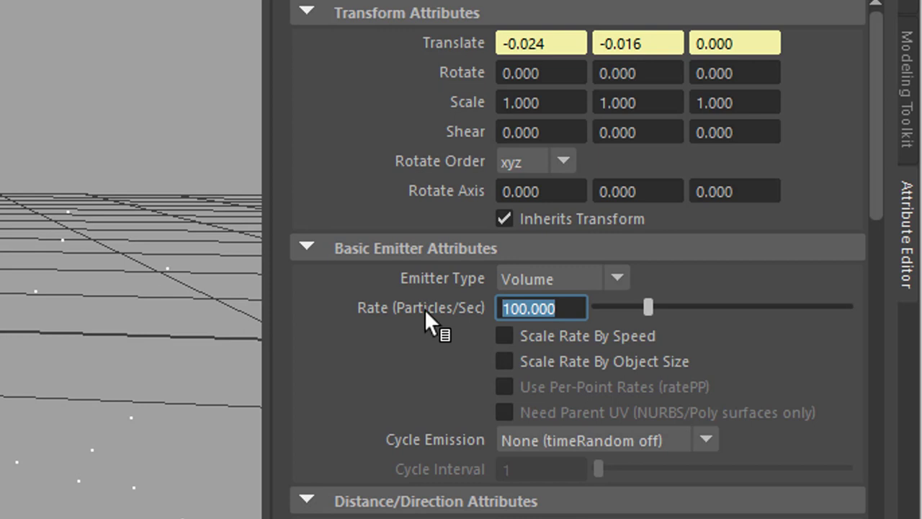
pyautogui.write('10')
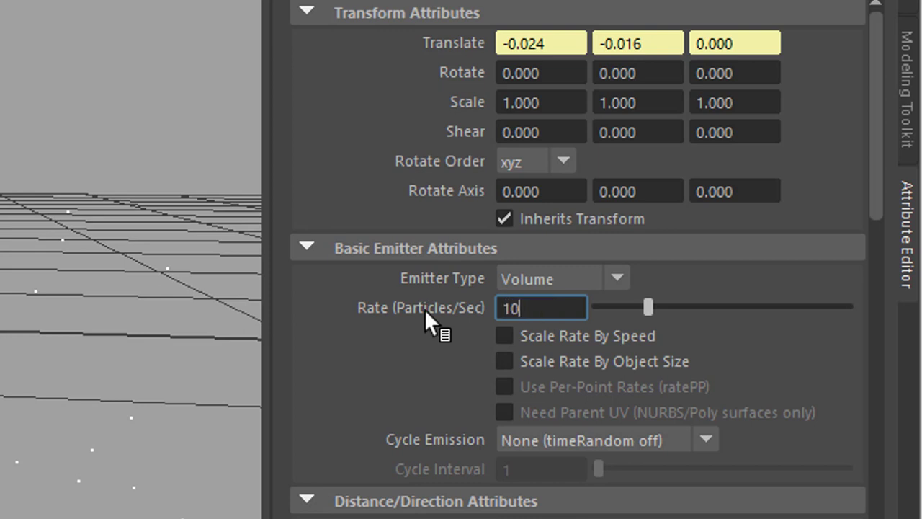
pyautogui.press('Return')
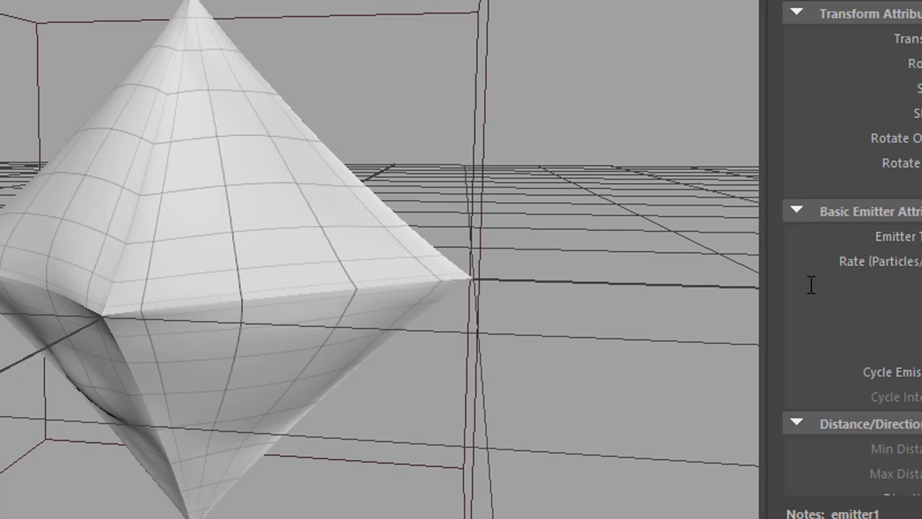
pyautogui.write('120')
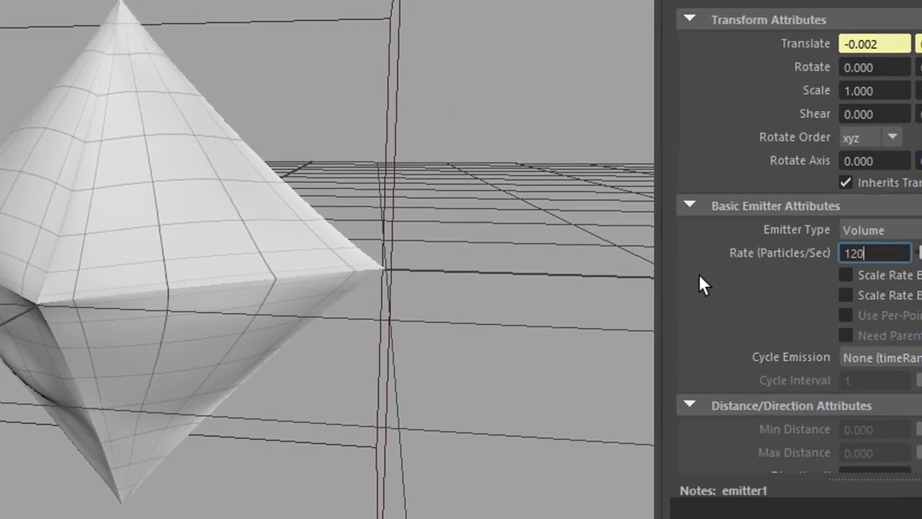
pyautogui.press('Return')
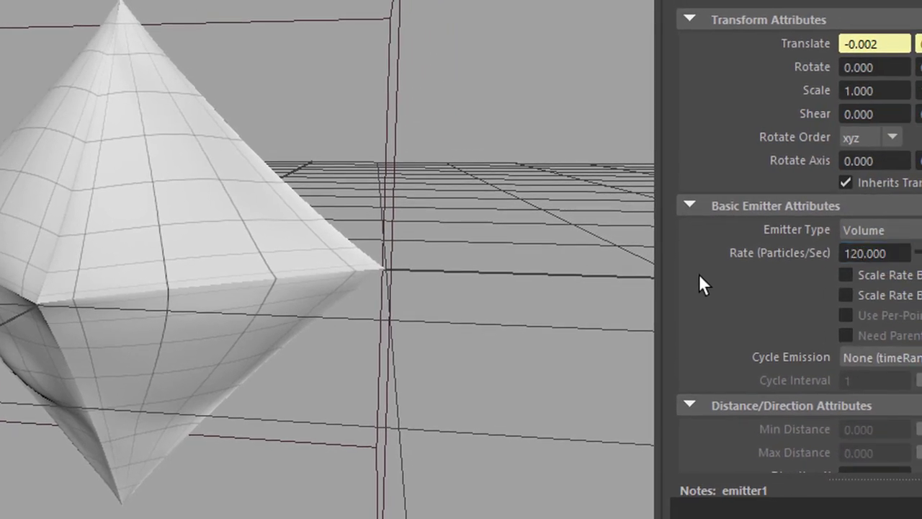
pyautogui.scroll(-5, 792, 252)
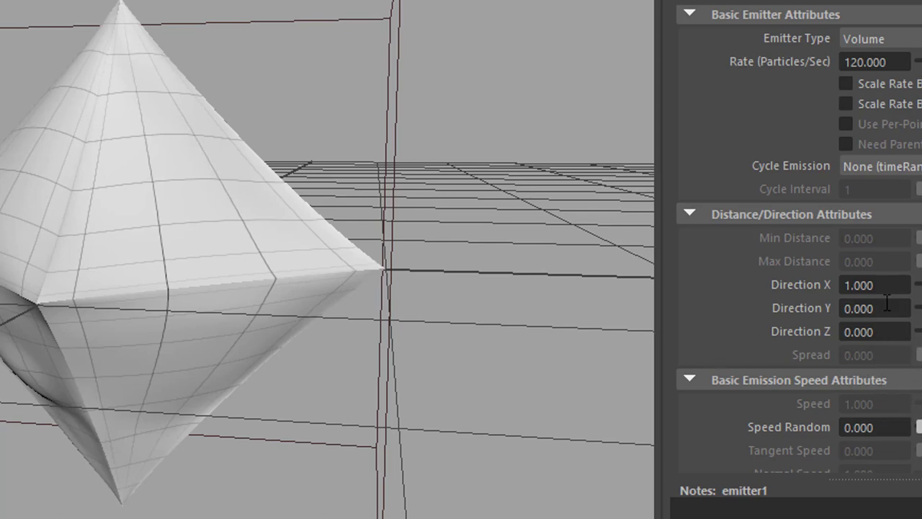
pyautogui.scroll(5, 881, 283)
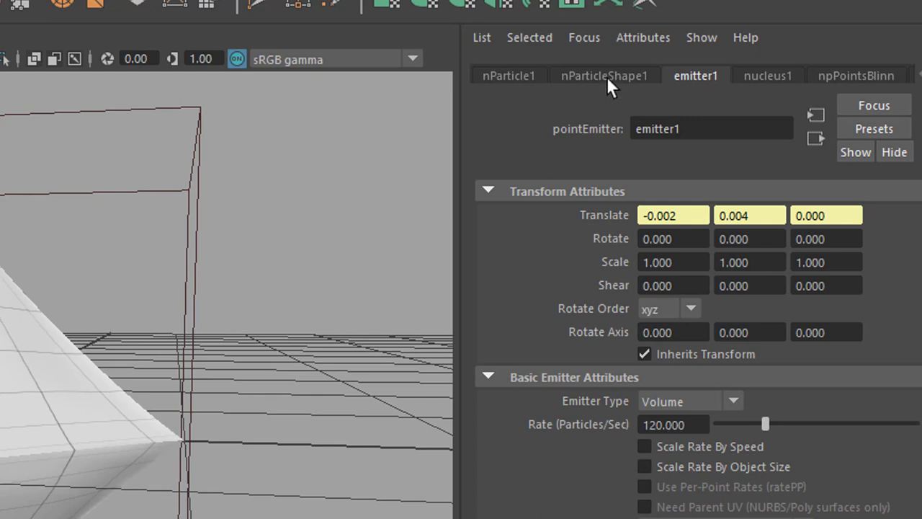
# Set nParticleShape1's Particle Size radius to 0.1, after trying 0.9 and 0.01, then play the simulation
pyautogui.click(606, 76)
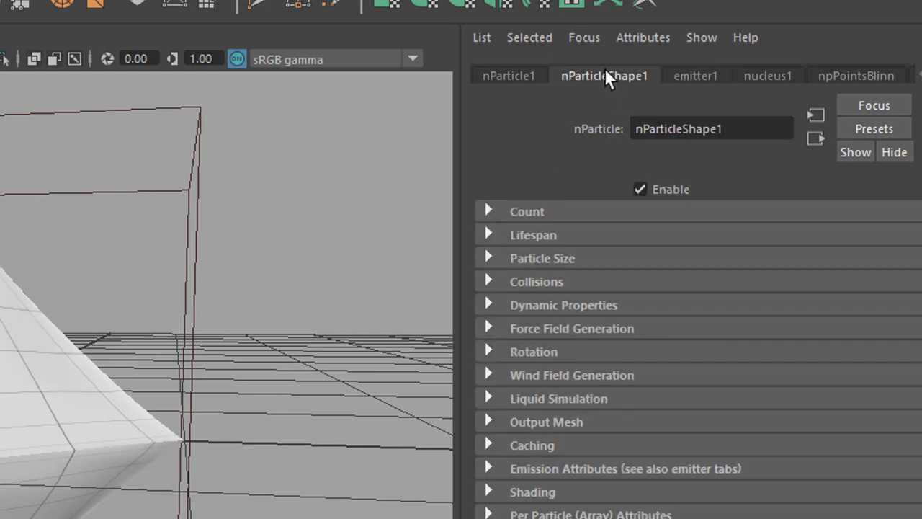
pyautogui.click(488, 256)
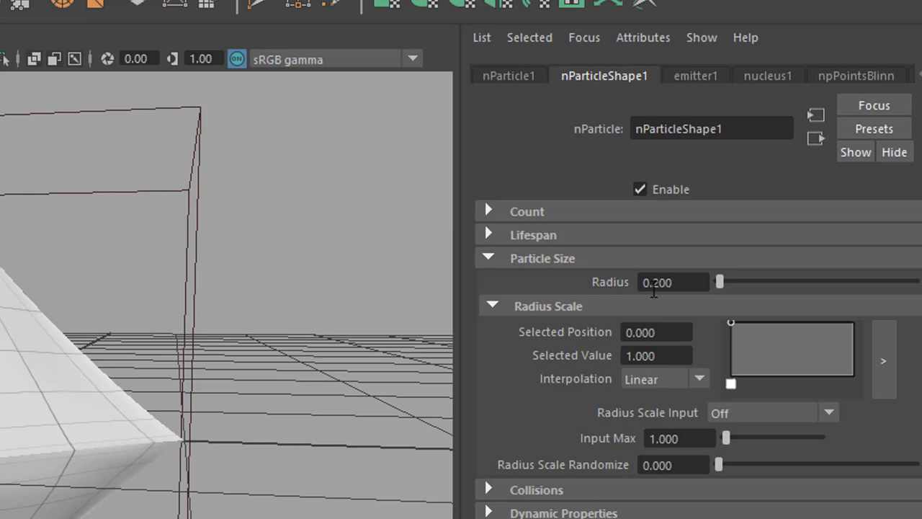
pyautogui.doubleClick(656, 282)
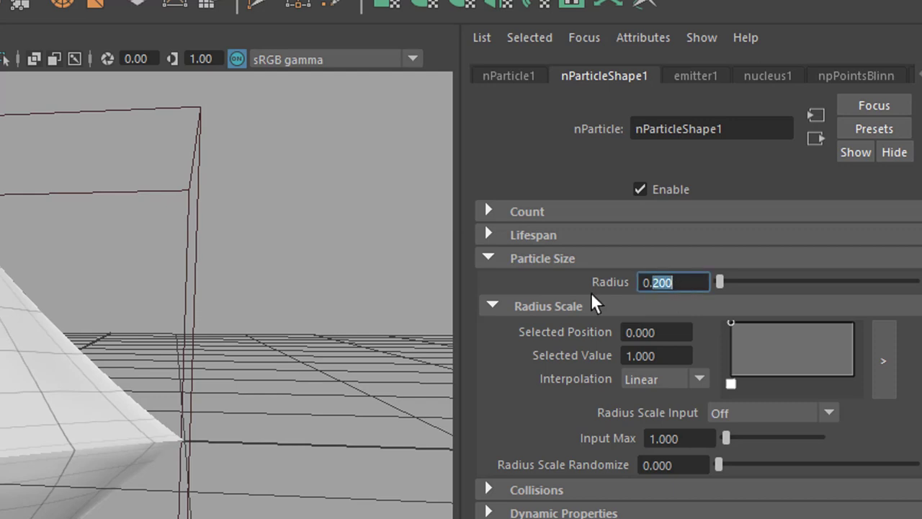
pyautogui.write('9')
pyautogui.press('Return')
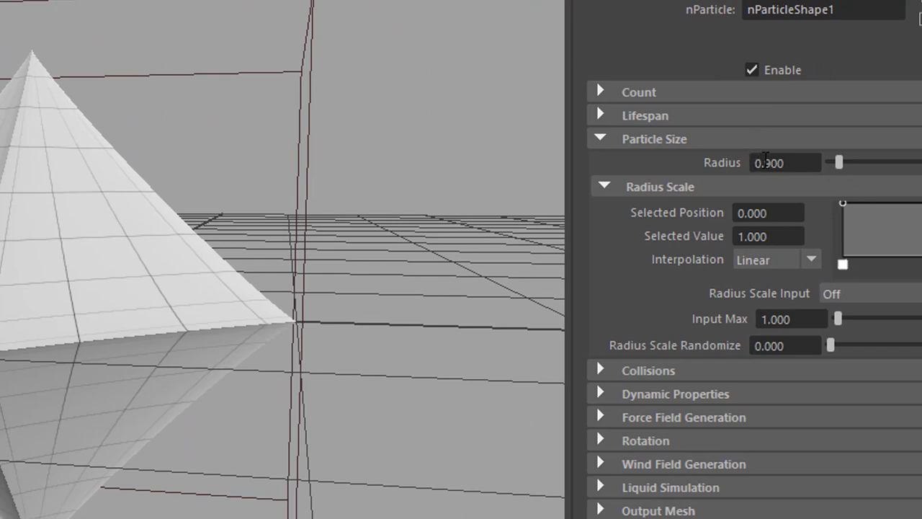
pyautogui.moveTo(765, 160); pyautogui.dragTo(816, 161)
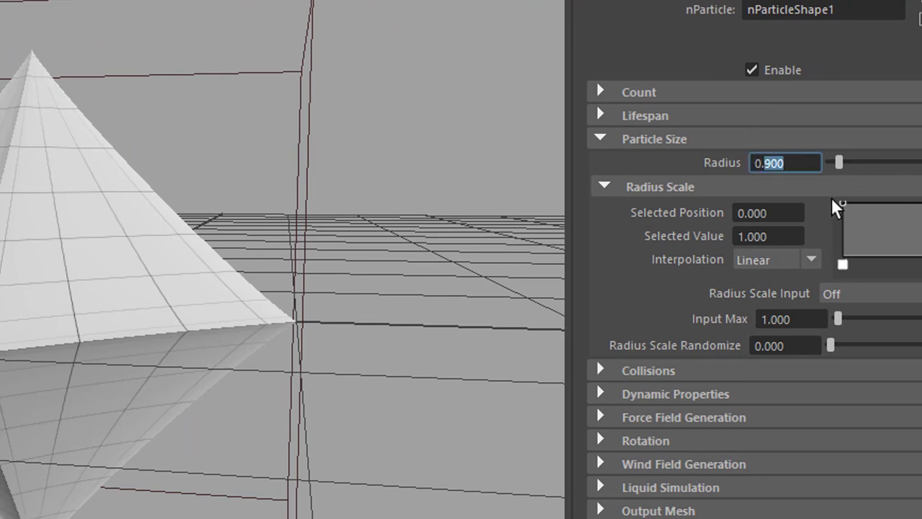
pyautogui.write('01')
pyautogui.press('Return')
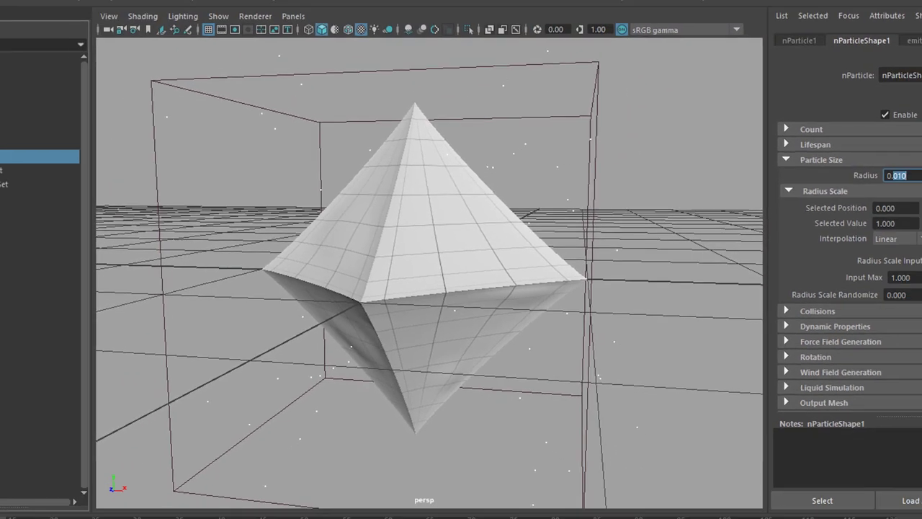
pyautogui.write('0.1')
pyautogui.press('Return')
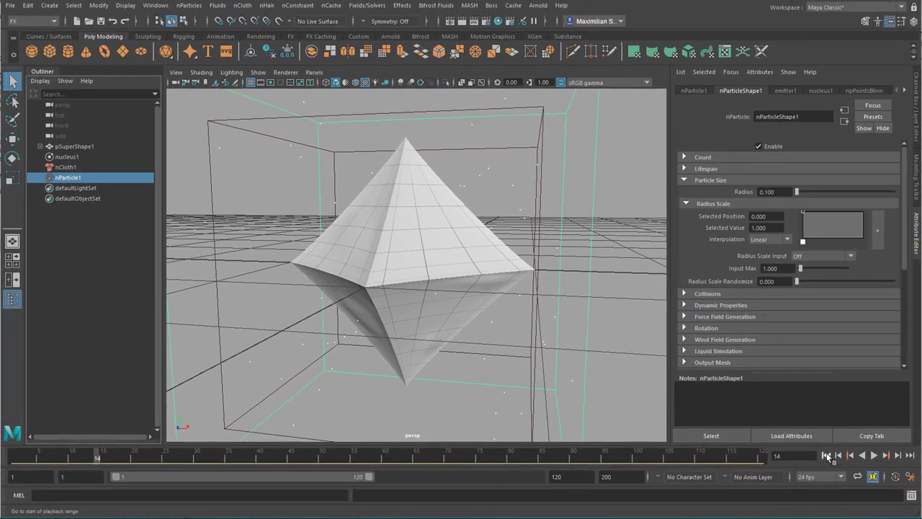
pyautogui.click(879, 457)
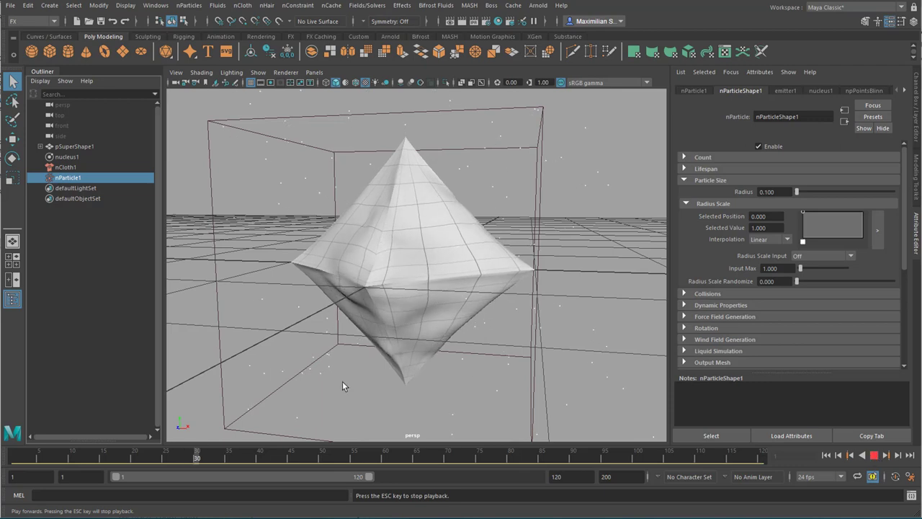
# Stop playback and blend the tshirt preset at 50% into nCloth1
pyautogui.press('Escape')
pyautogui.click(65, 167)
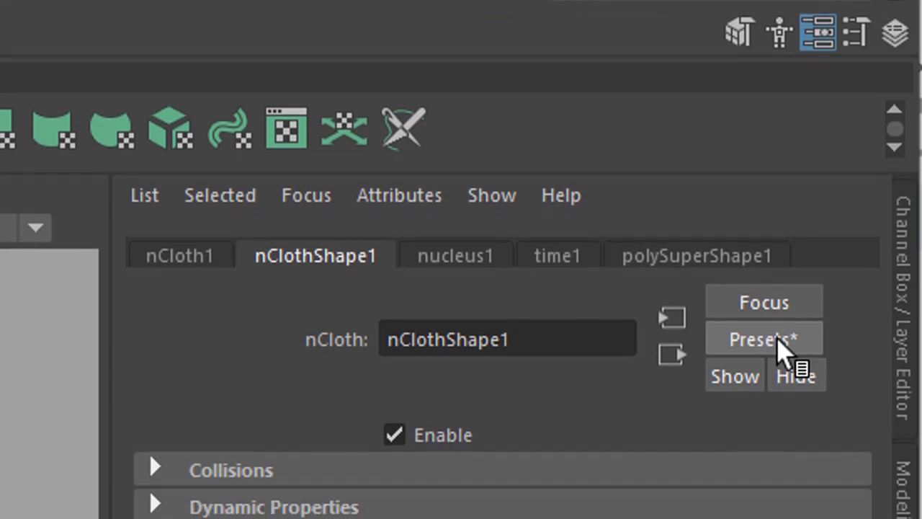
pyautogui.click(782, 389)
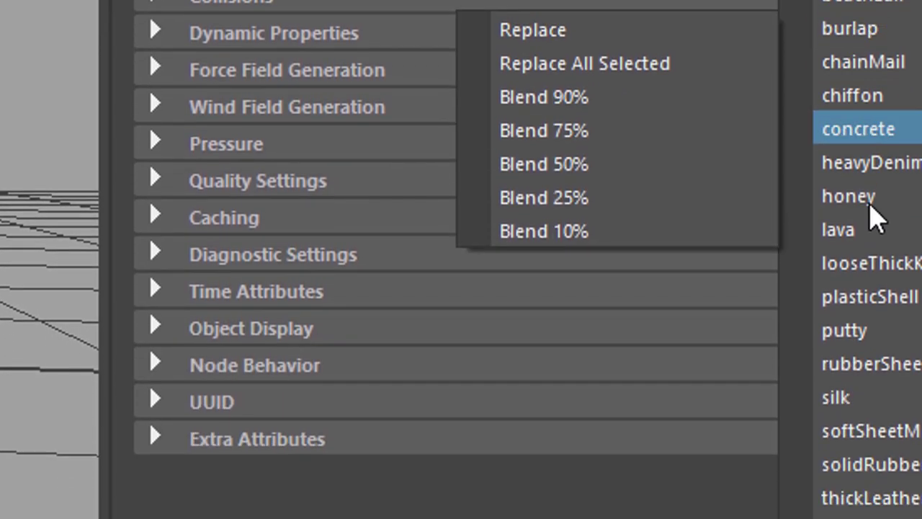
pyautogui.moveTo(862, 371)
pyautogui.moveTo(859, 425)
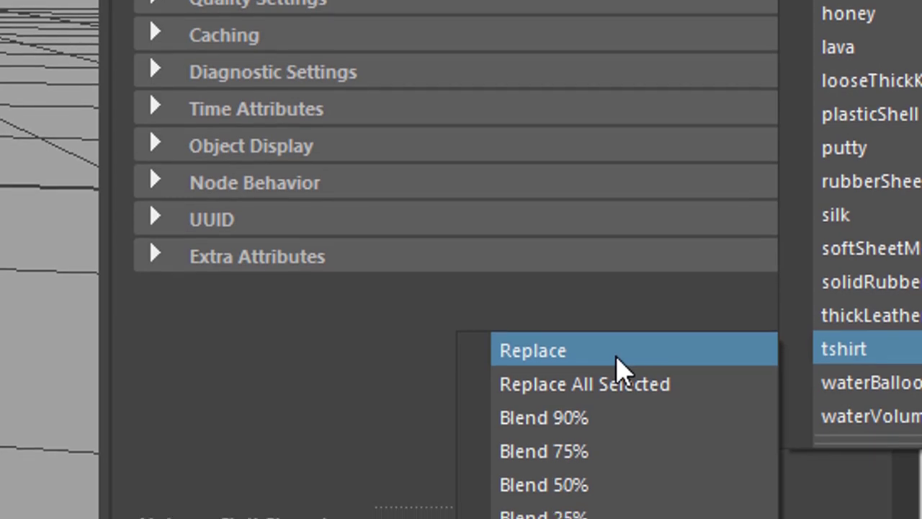
pyautogui.click(603, 457)
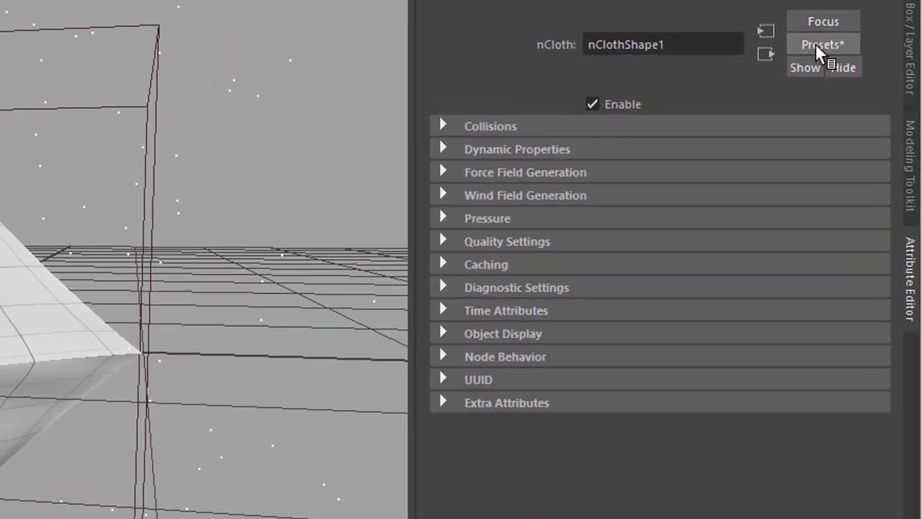
# Switch nClothShape1 to the silk preset and replay the simulation to frame 64
pyautogui.click(849, 70)
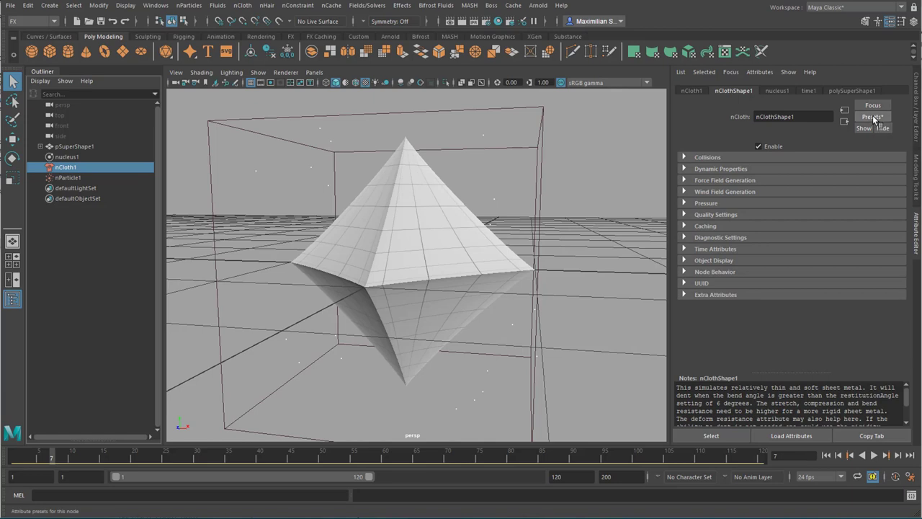
pyautogui.click(872, 116)
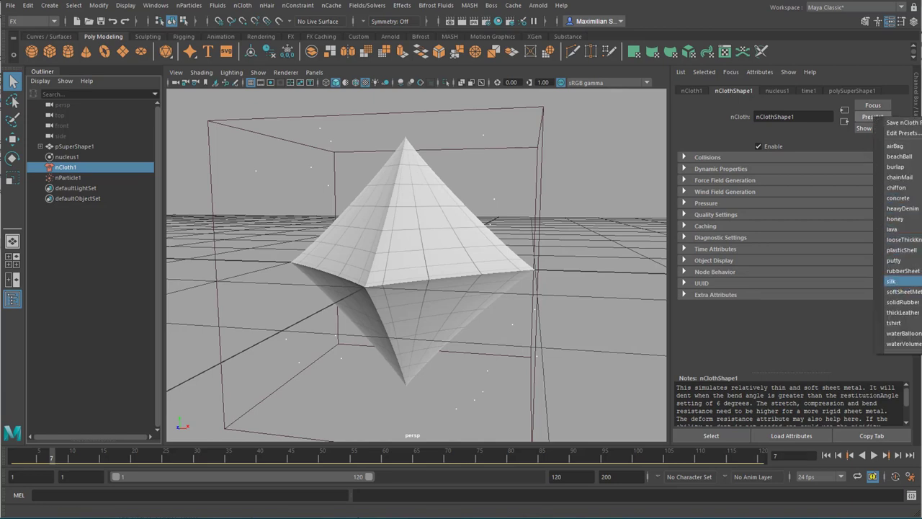
pyautogui.click(892, 281)
pyautogui.click(872, 455)
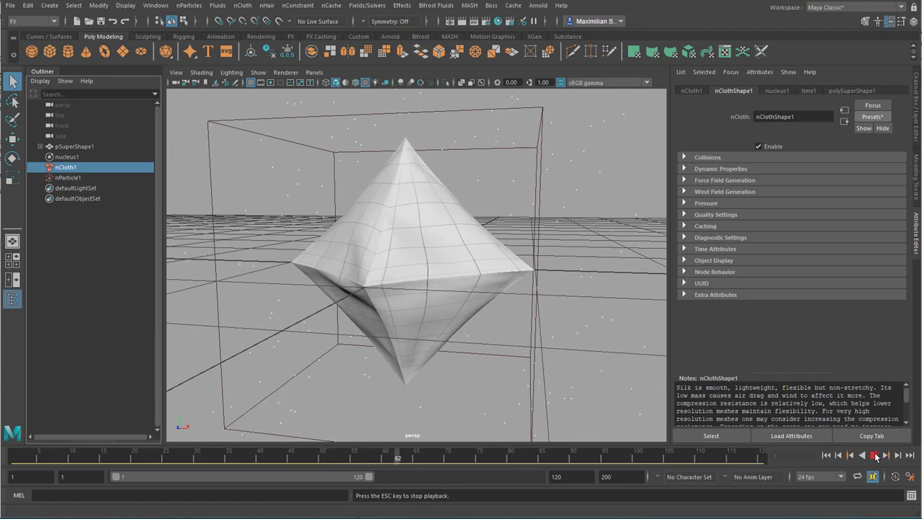
pyautogui.press('Escape')
pyautogui.click(442, 249)
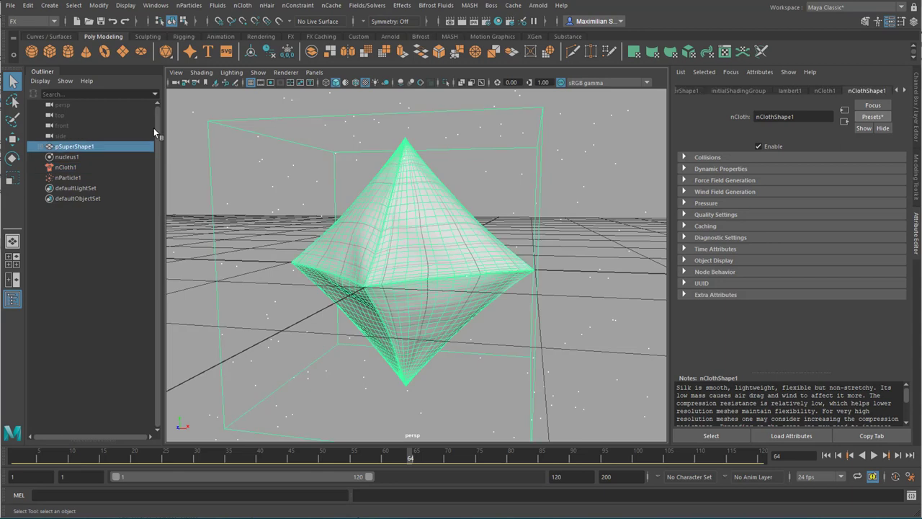
# Create hair on pSuperShape1 from the nHair menu
pyautogui.click(268, 6)
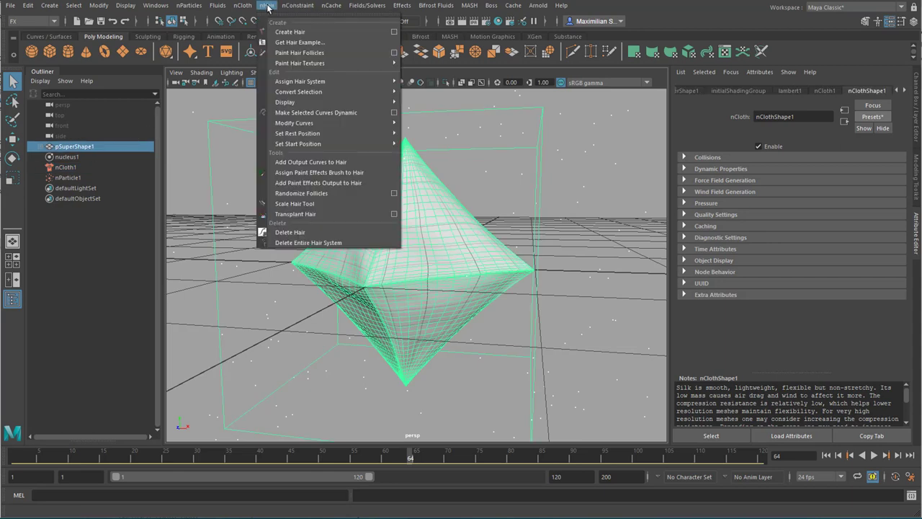
pyautogui.click(303, 34)
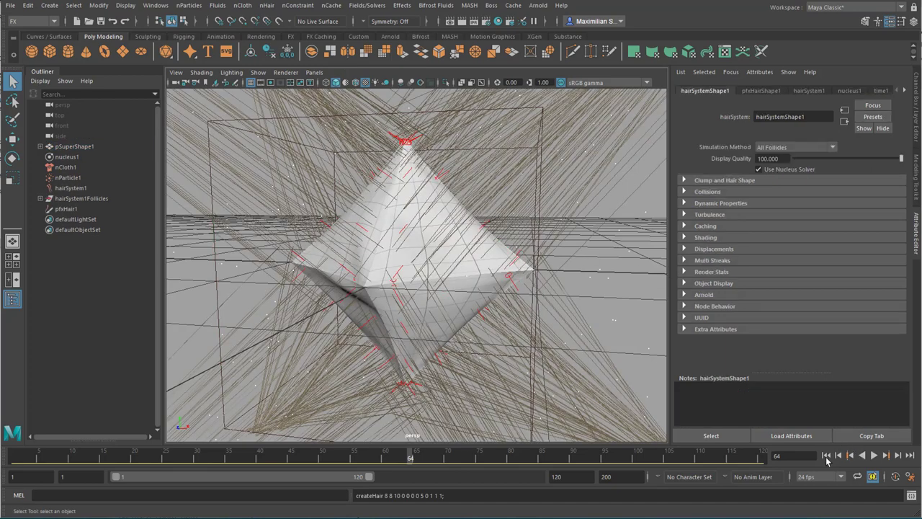